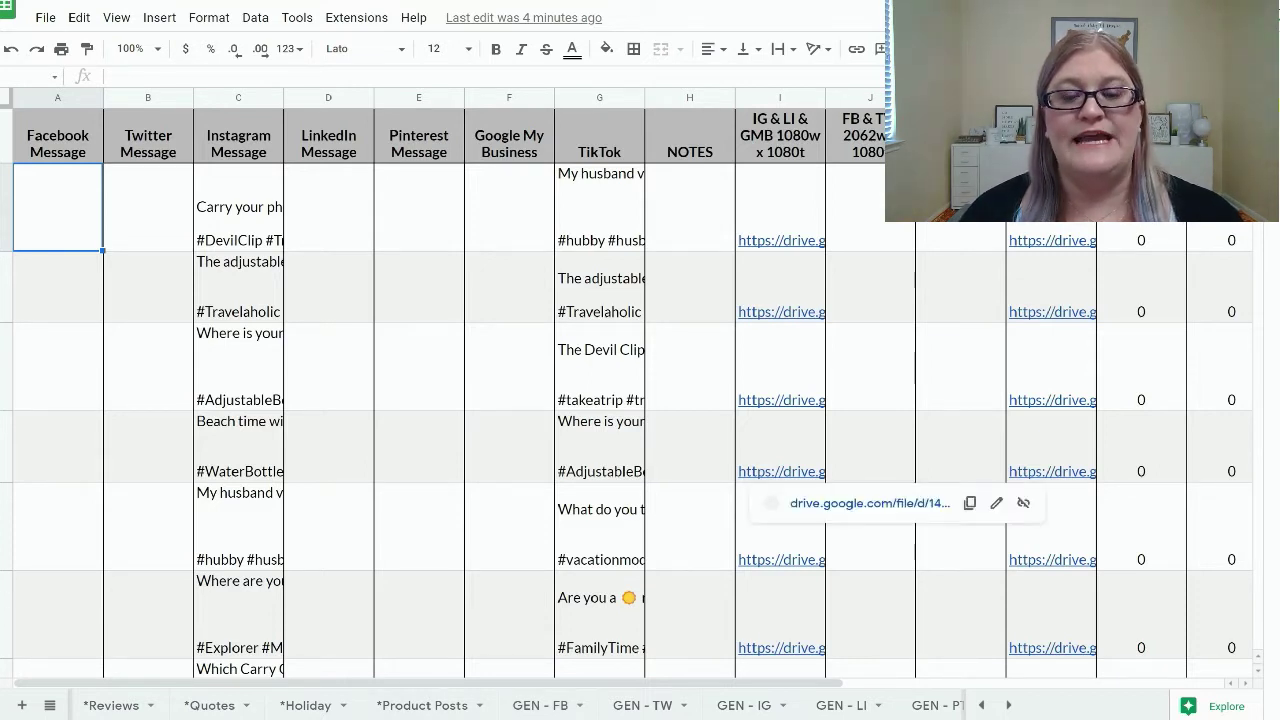
Open the ENG - IG sheet with captions in column A and Drive image links in column B.
scroll(745, 705, down, 6)
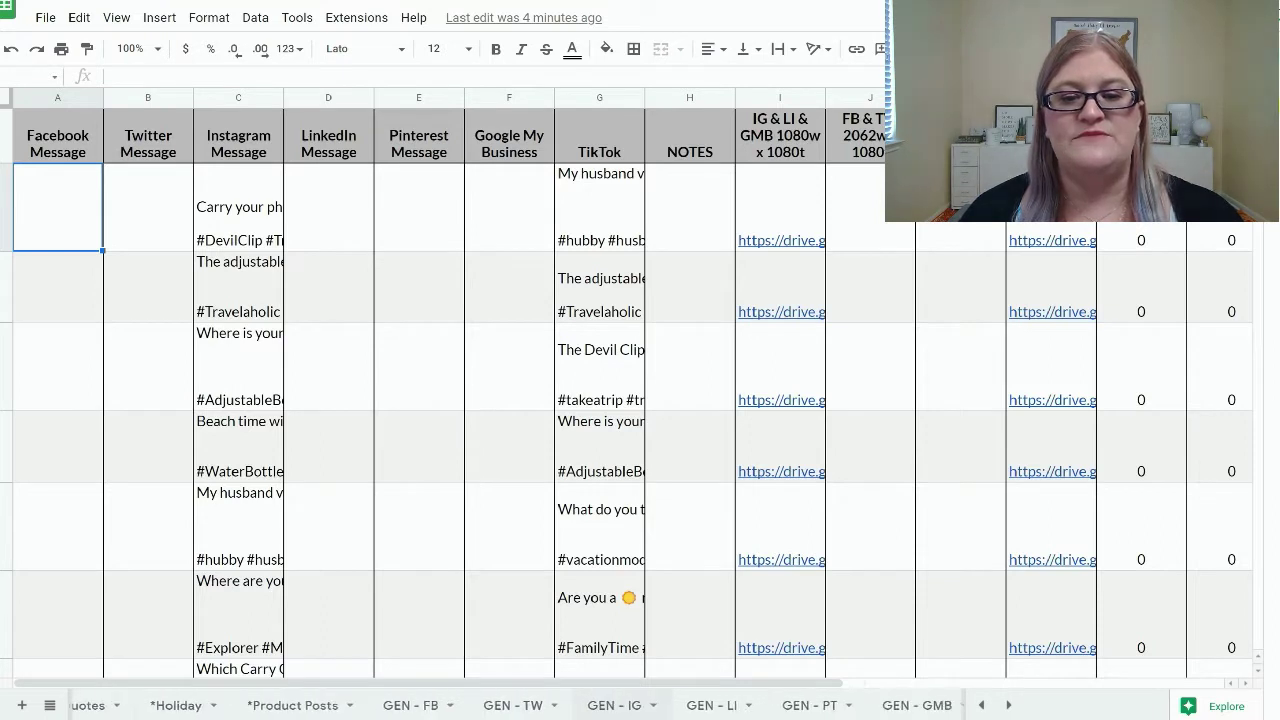
scroll(745, 705, down, 6)
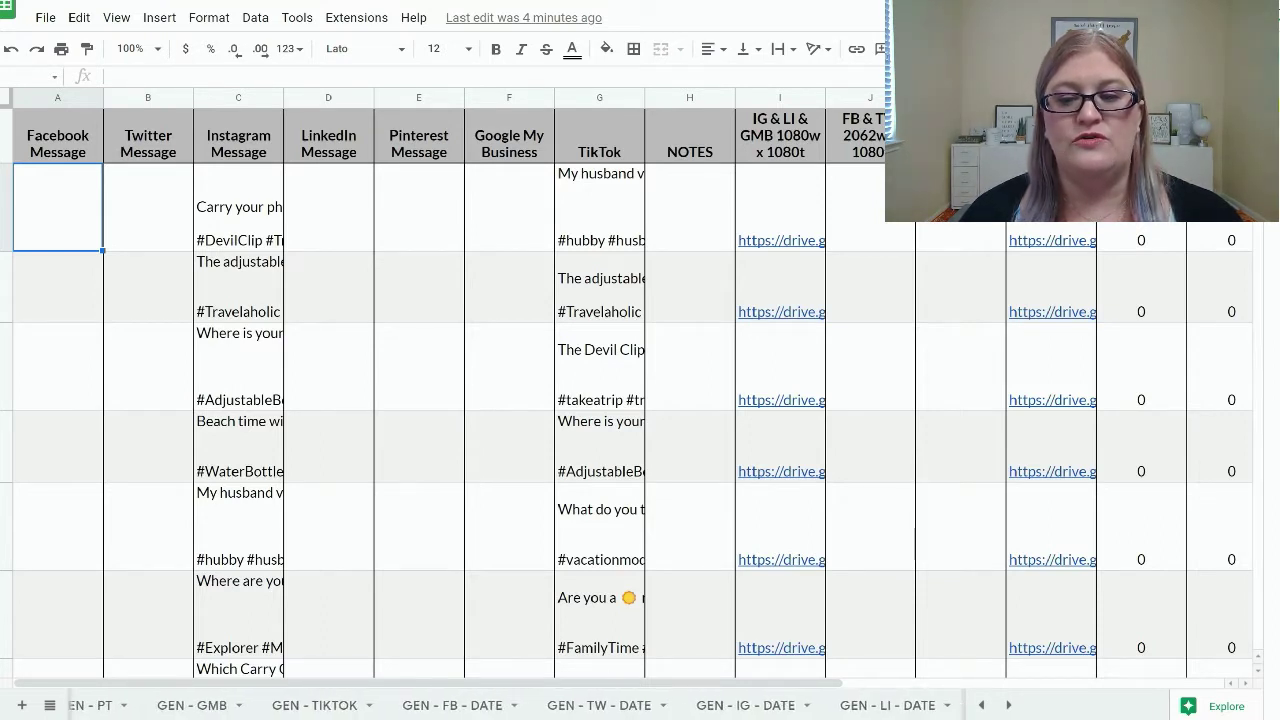
scroll(745, 705, down, 6)
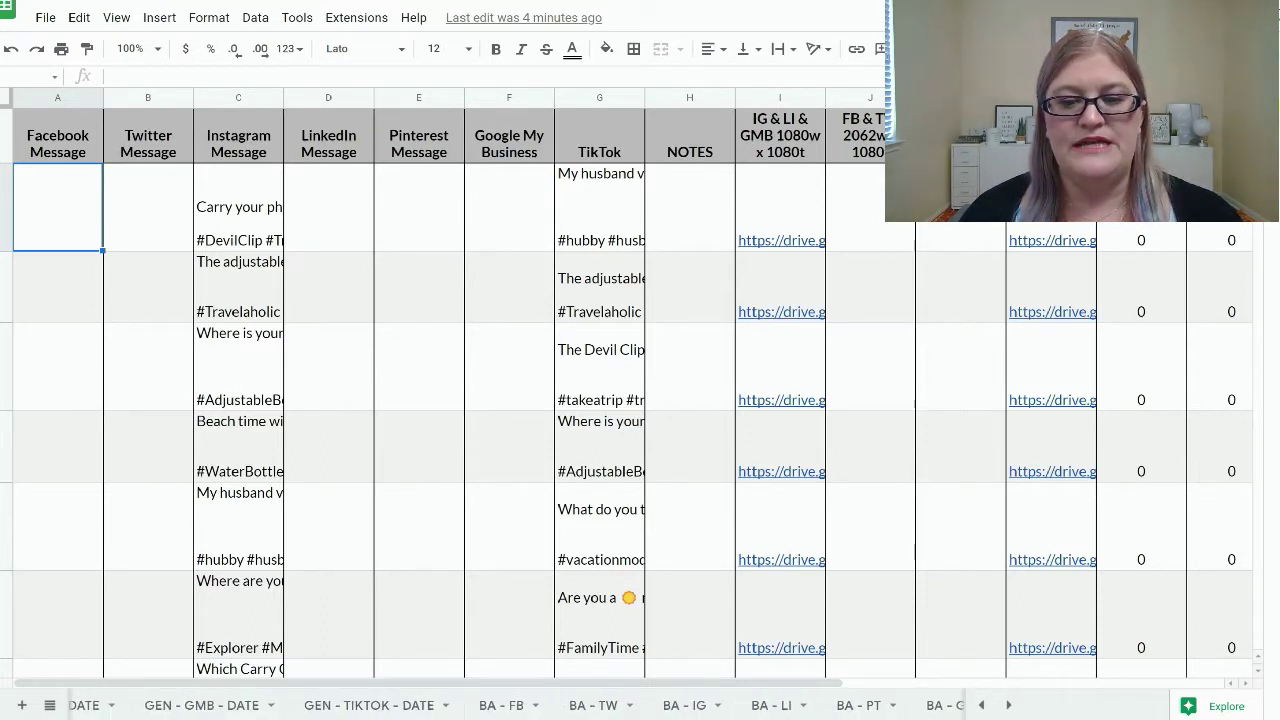
scroll(745, 705, down, 1)
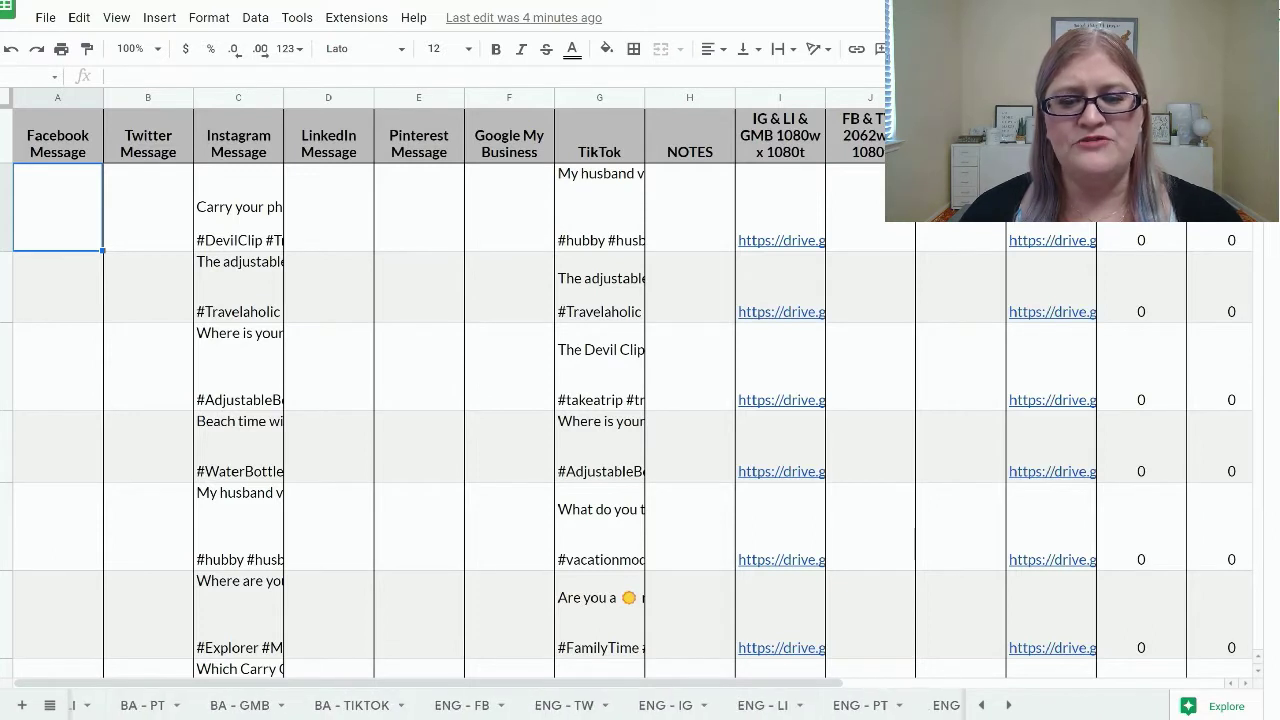
click(1008, 705)
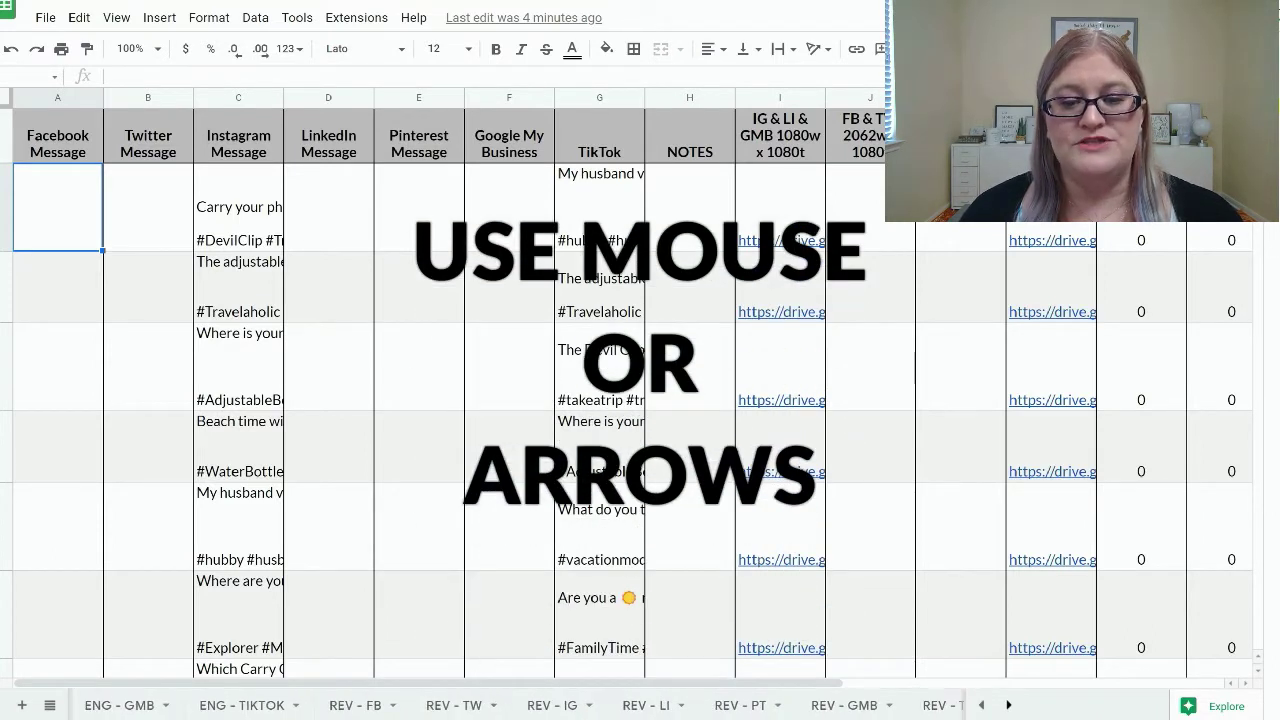
scroll(500, 705, up, 5)
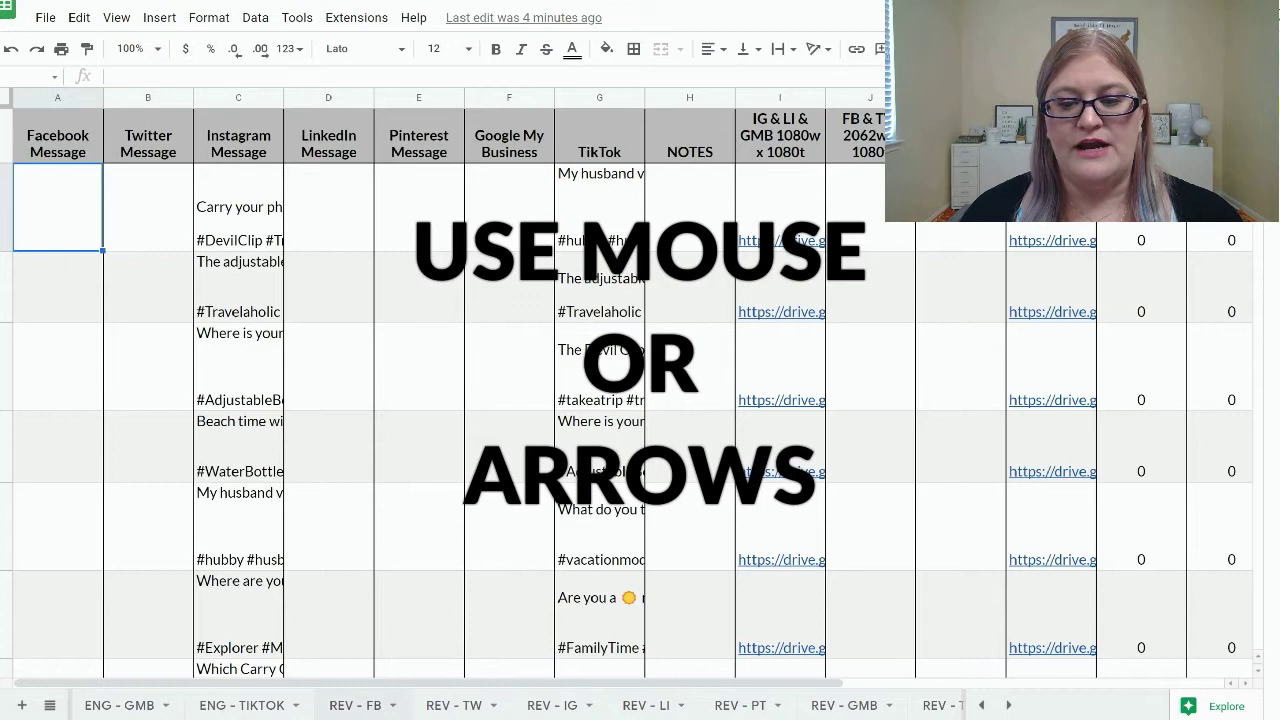
scroll(500, 705, up, 5)
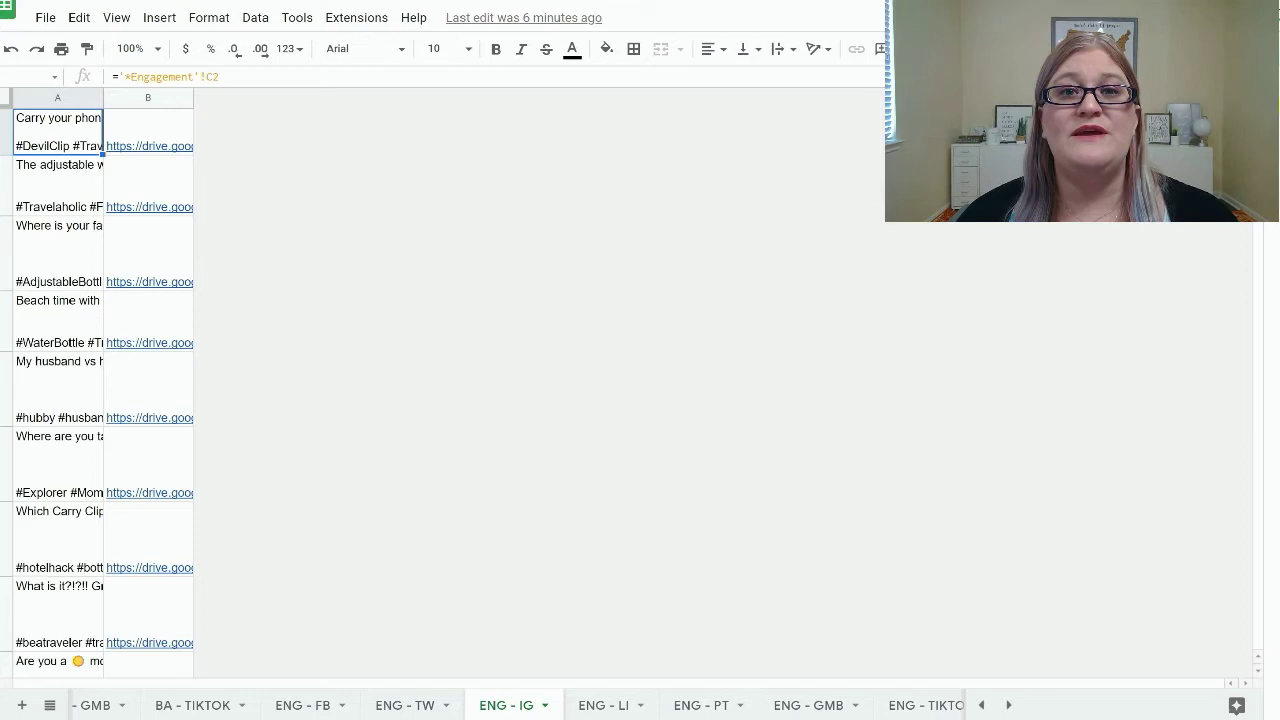
mouse_move(150, 567)
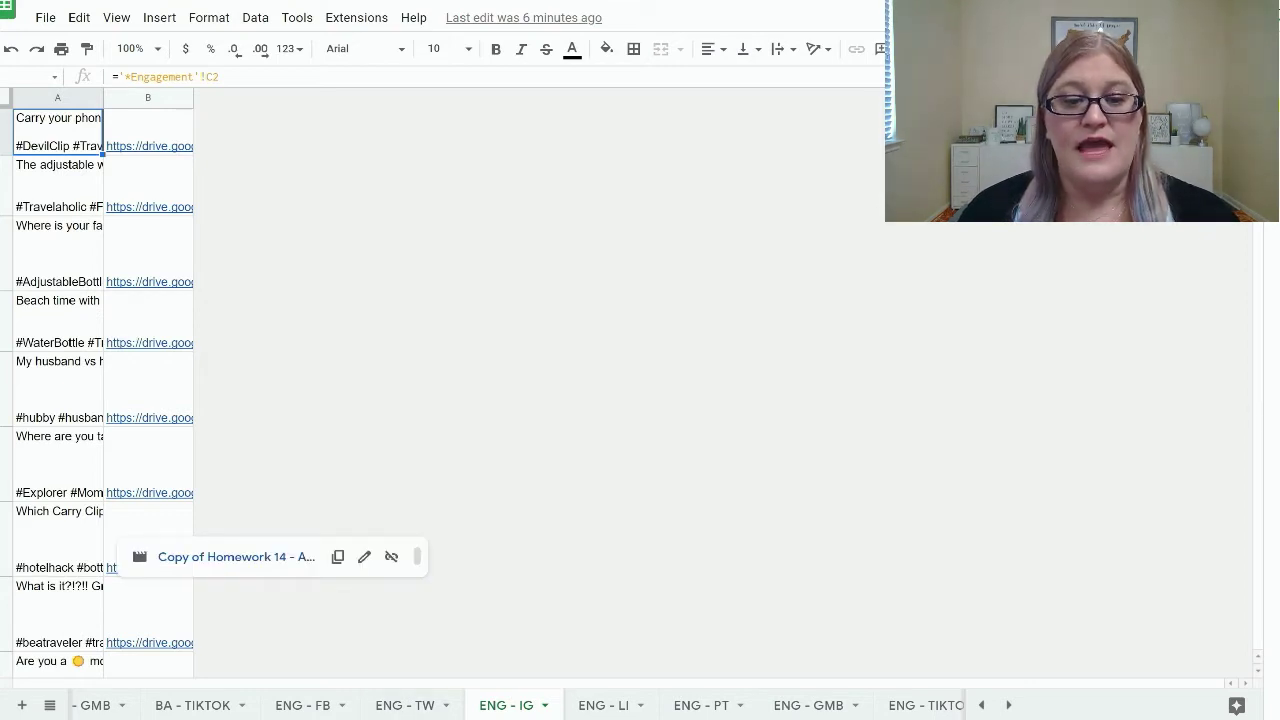
mouse_move(150, 207)
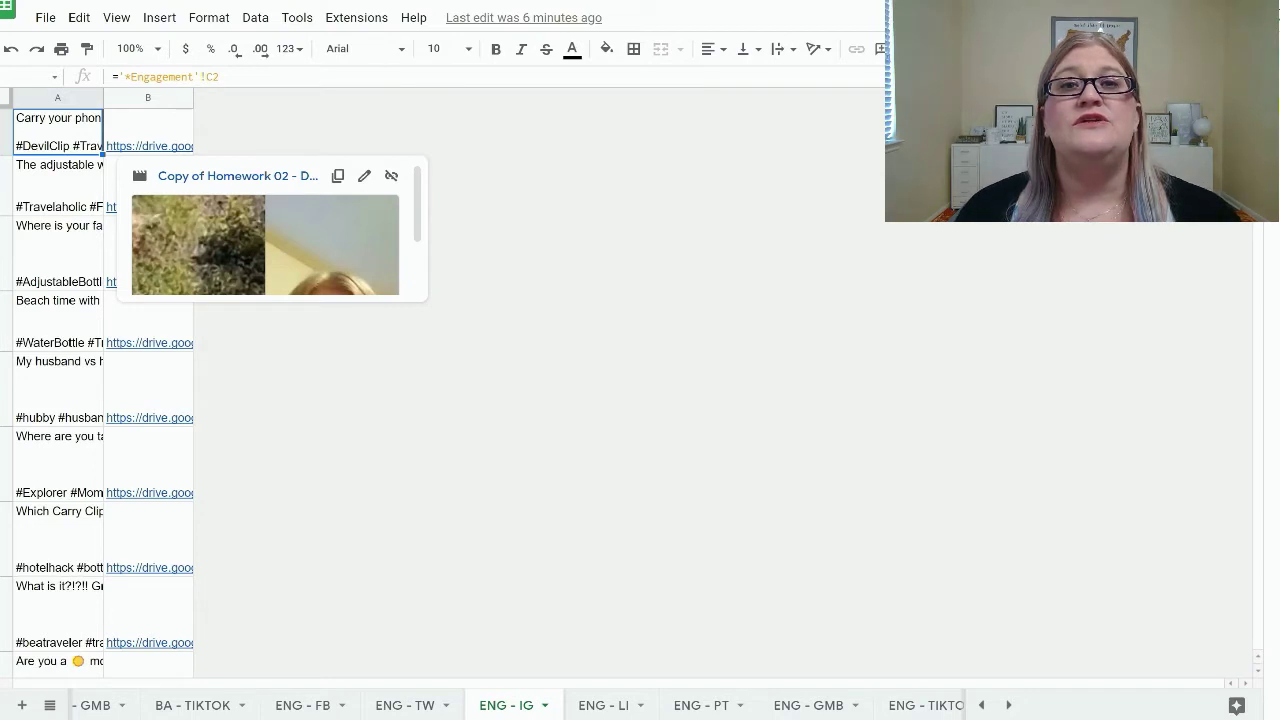
mouse_move(150, 493)
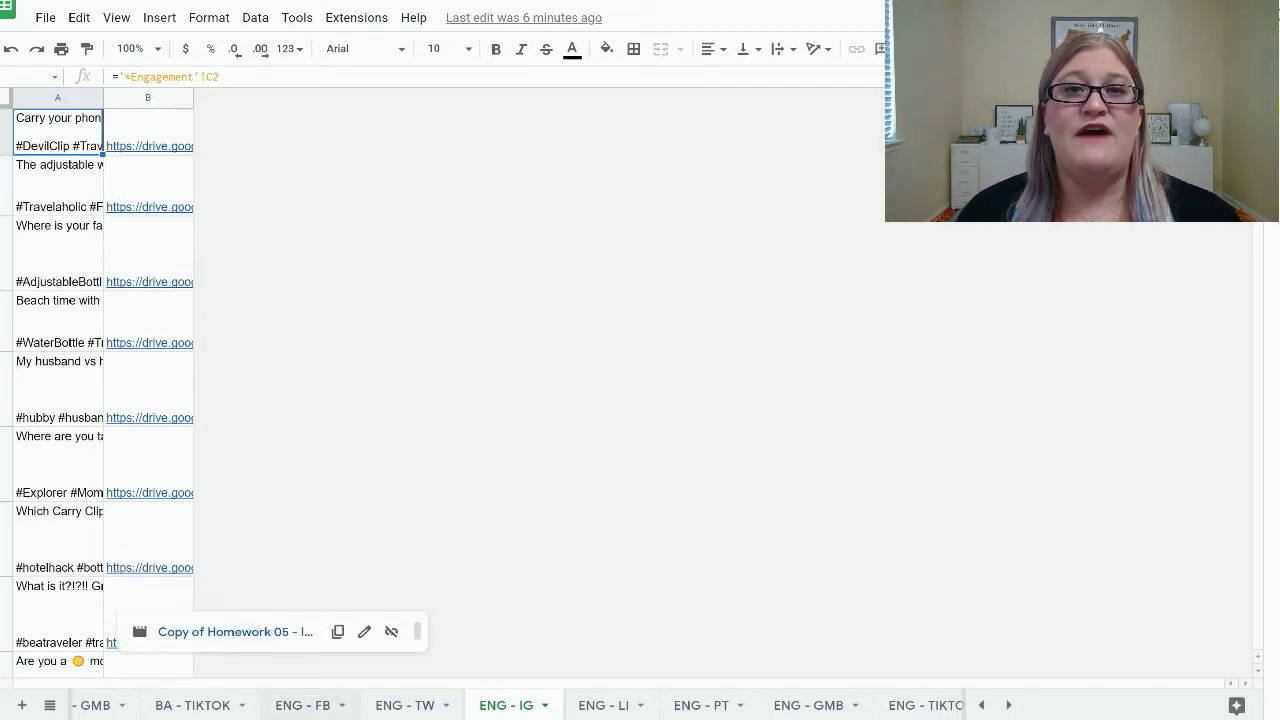
scroll(500, 705, left, 15)
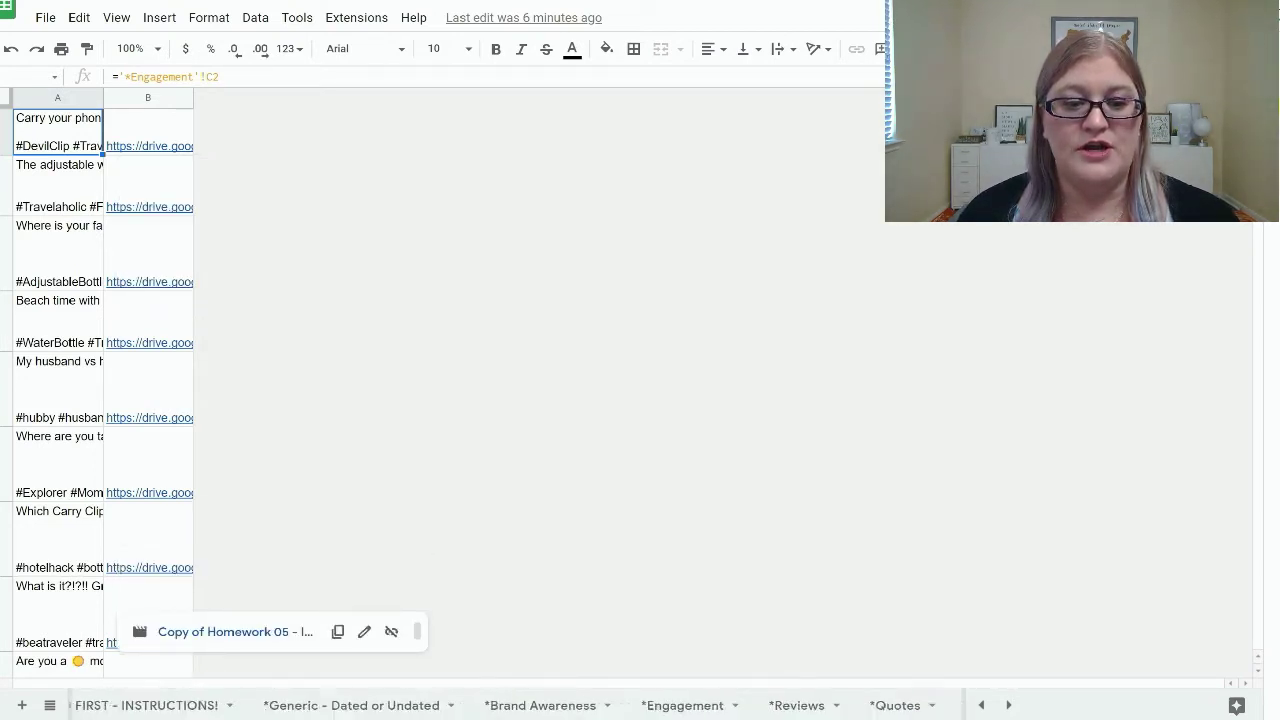
scroll(500, 705, left, 2)
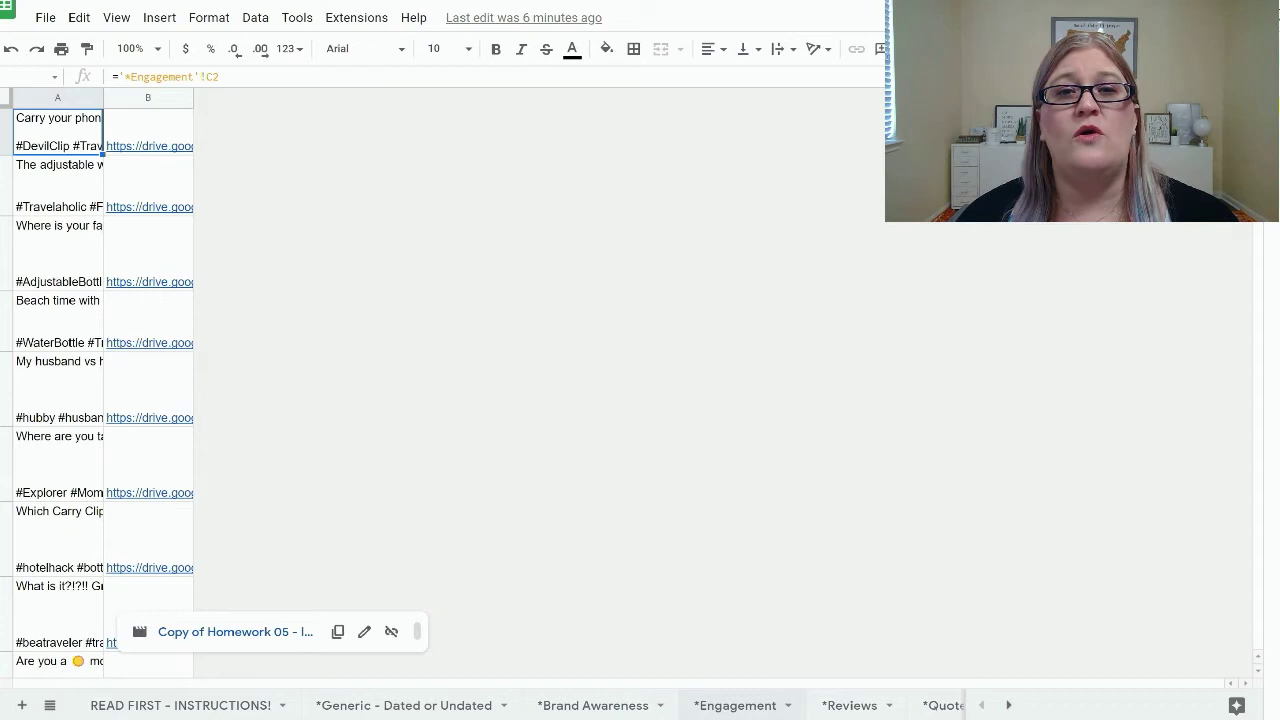
scroll(500, 705, right, 15)
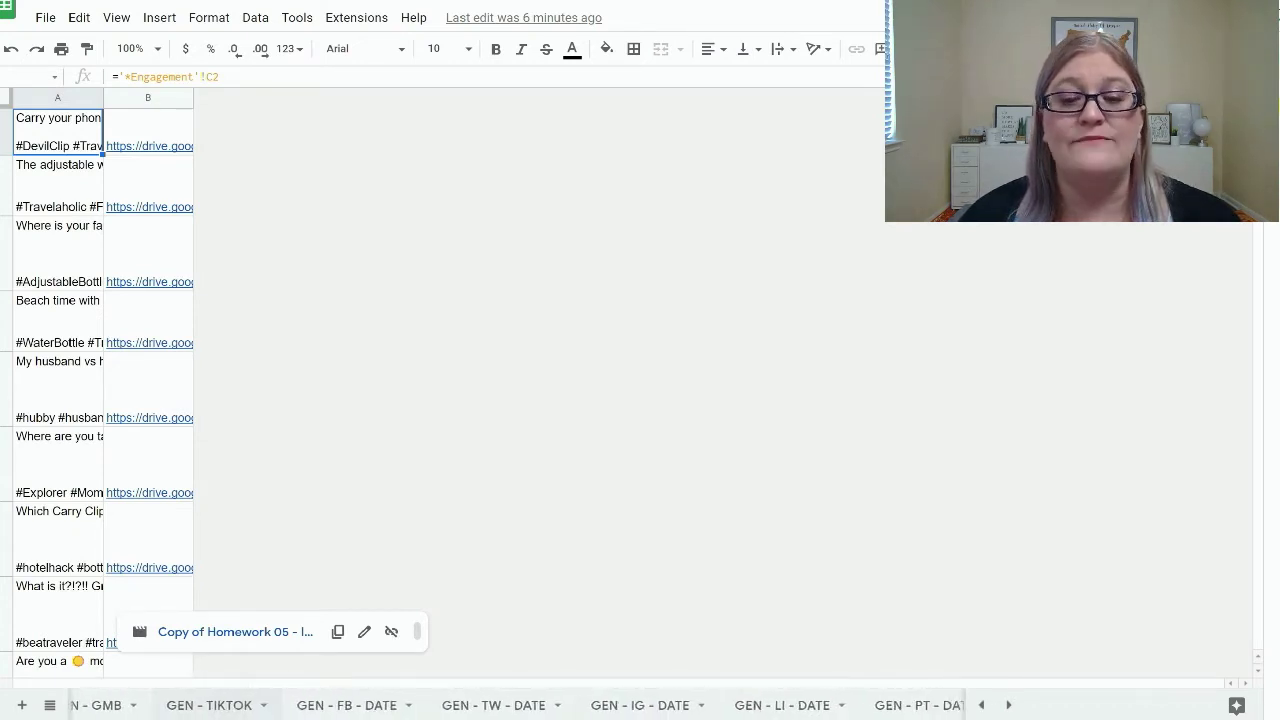
scroll(500, 705, right, 15)
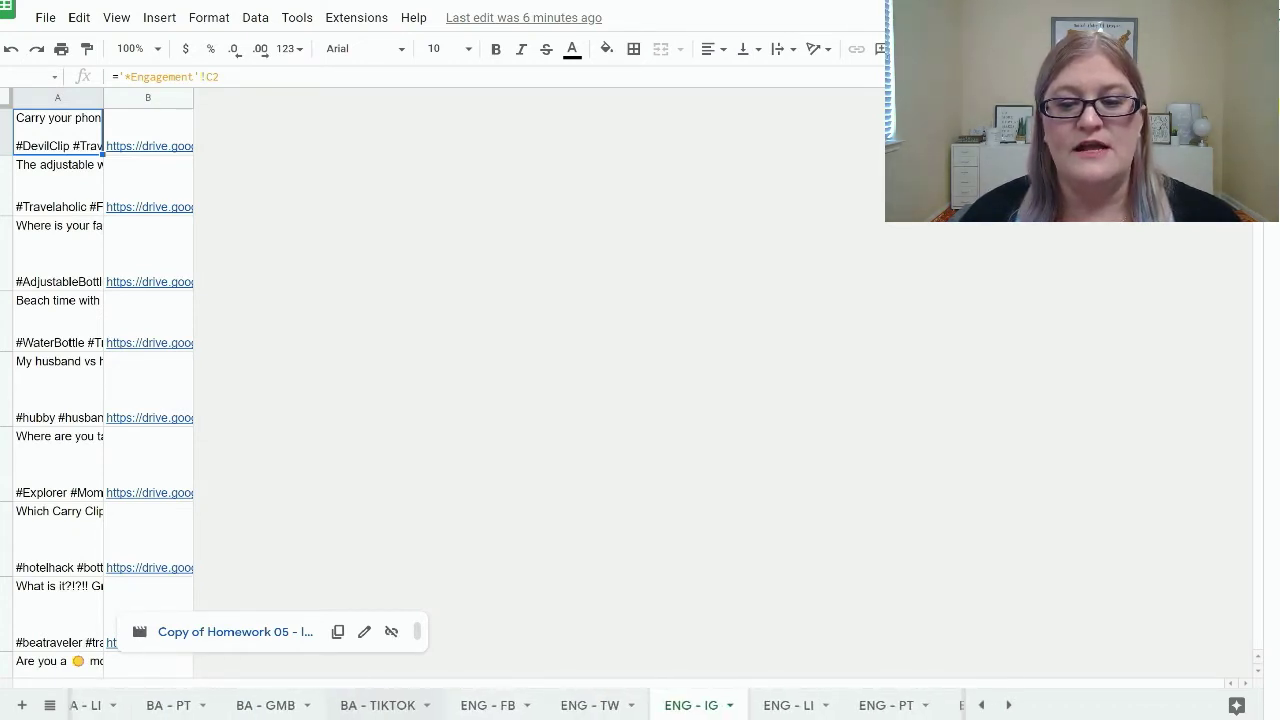
scroll(500, 705, right, 2)
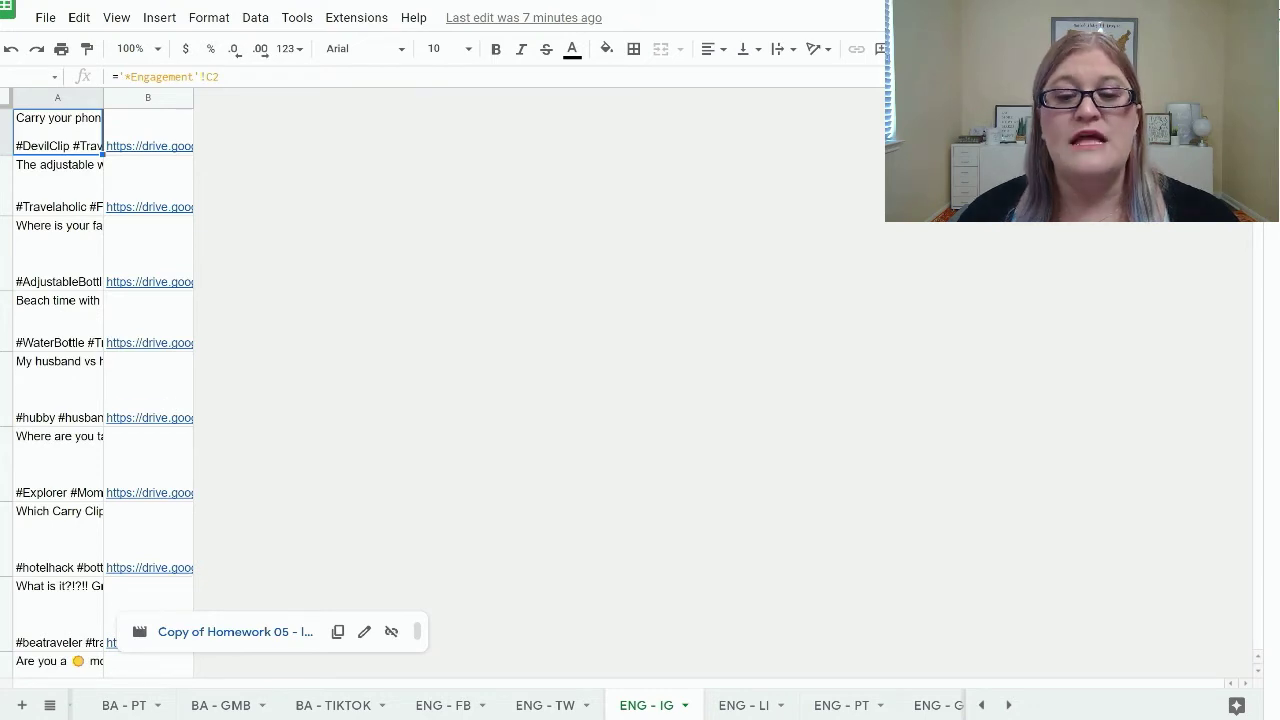
mouse_move(150, 206)
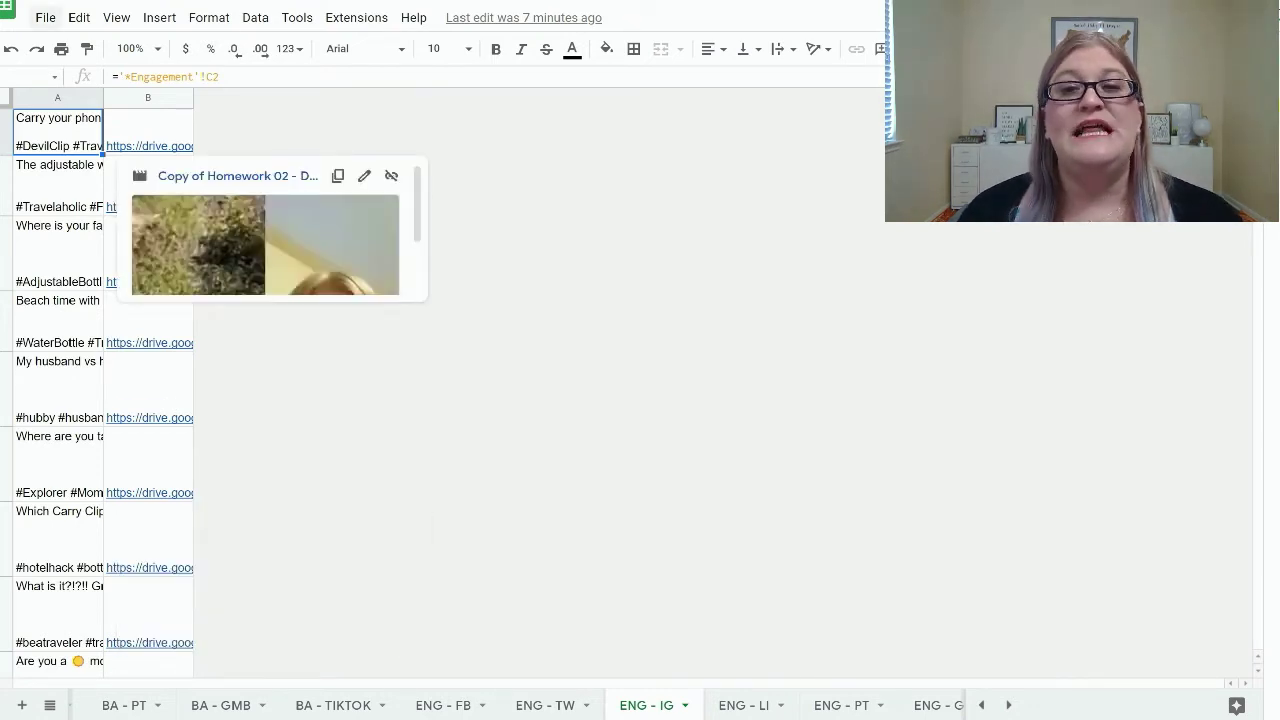
Download the ENG - IG sheet as a Comma Separated Values (.csv) file.
key(alt+f)
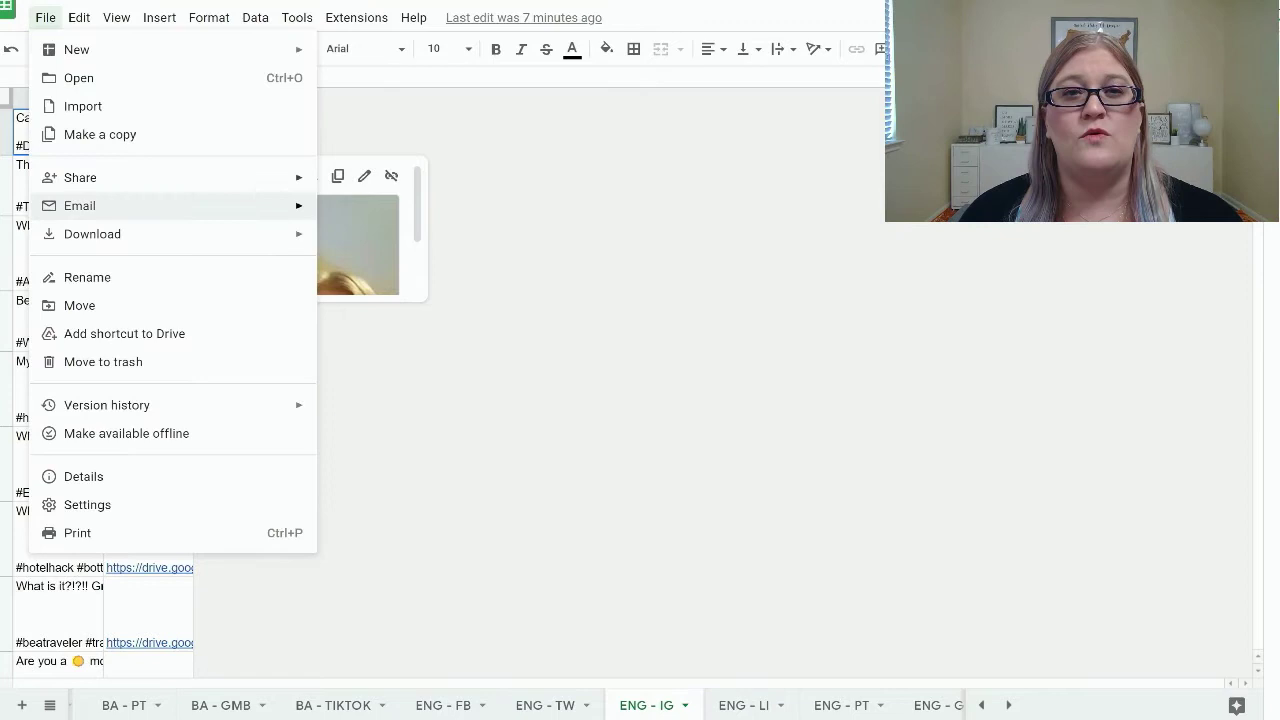
mouse_move(180, 233)
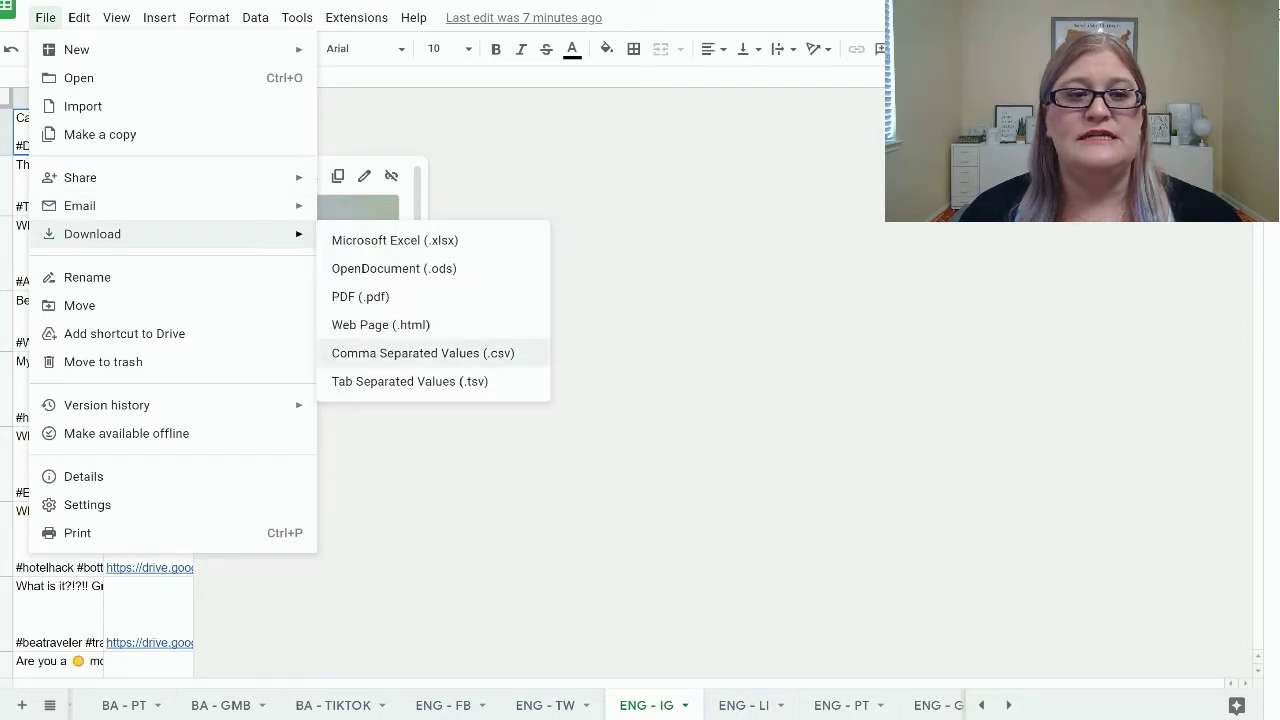
click(423, 353)
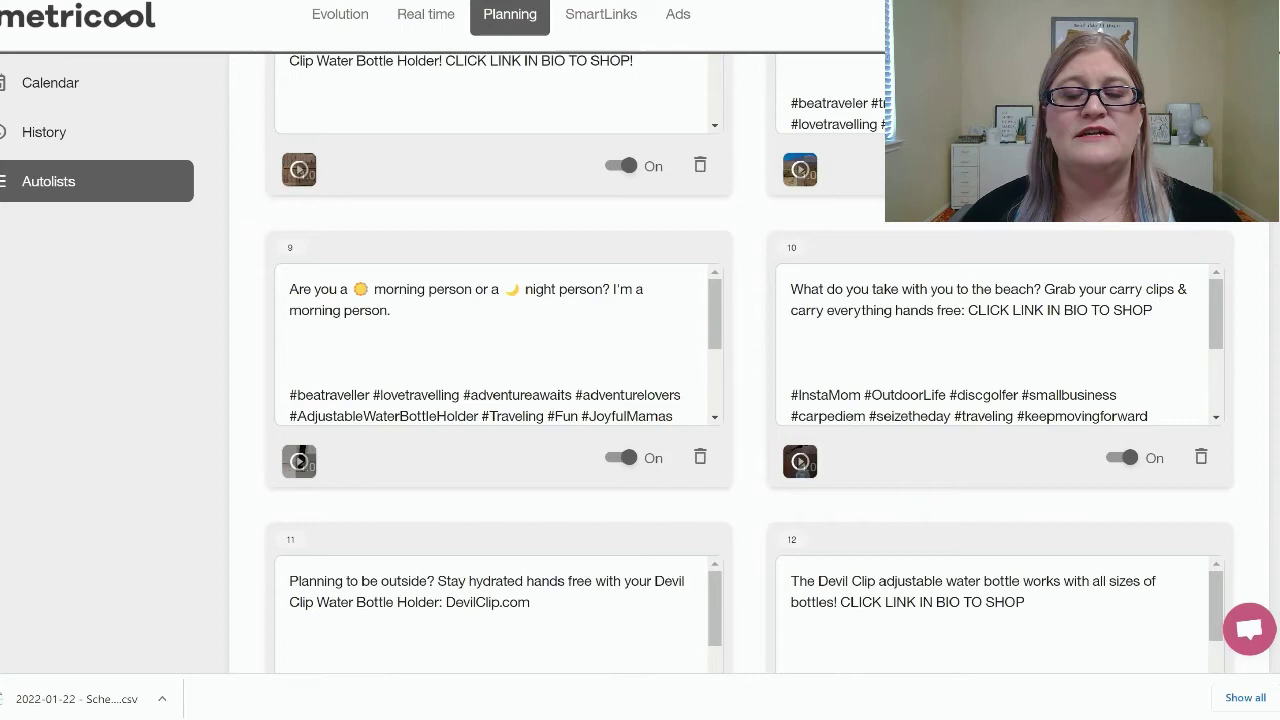
Scroll to the top of the ***02 - Tues, Thur, Sat - SFVV - IG edit page.
scroll(750, 400, up, 1)
scroll(750, 400, up, 15)
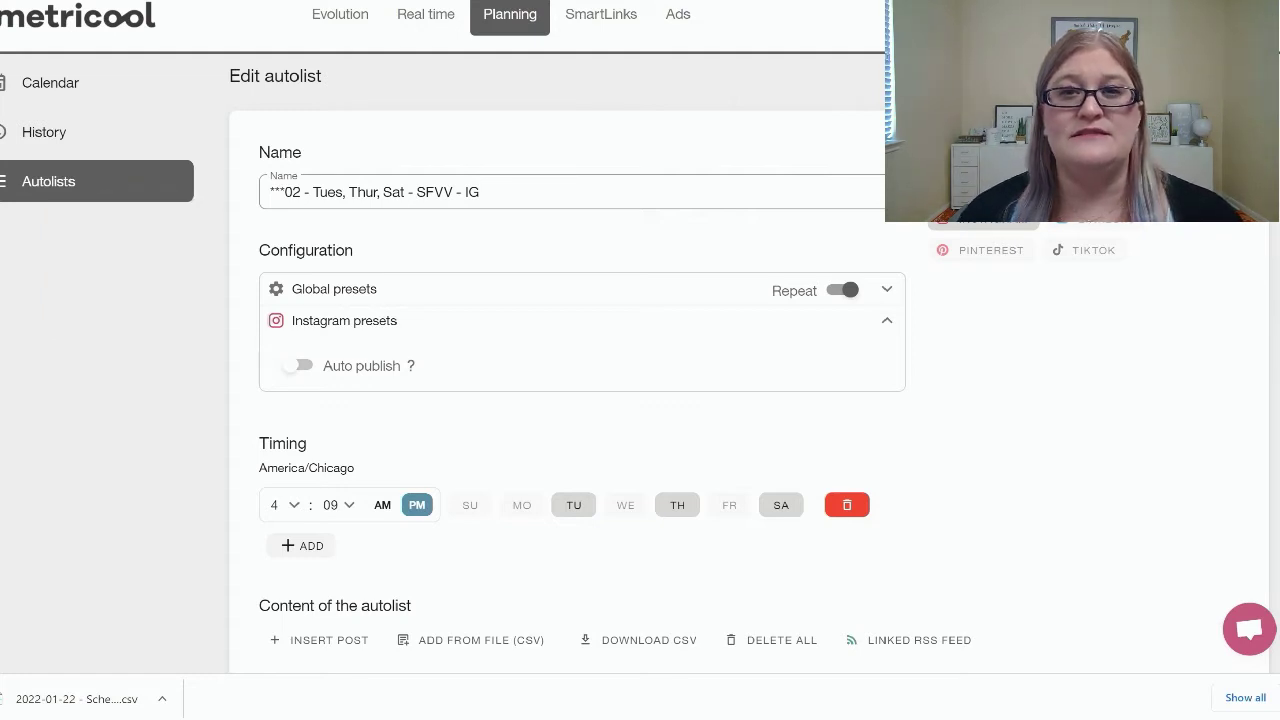
scroll(640, 400, down, 1)
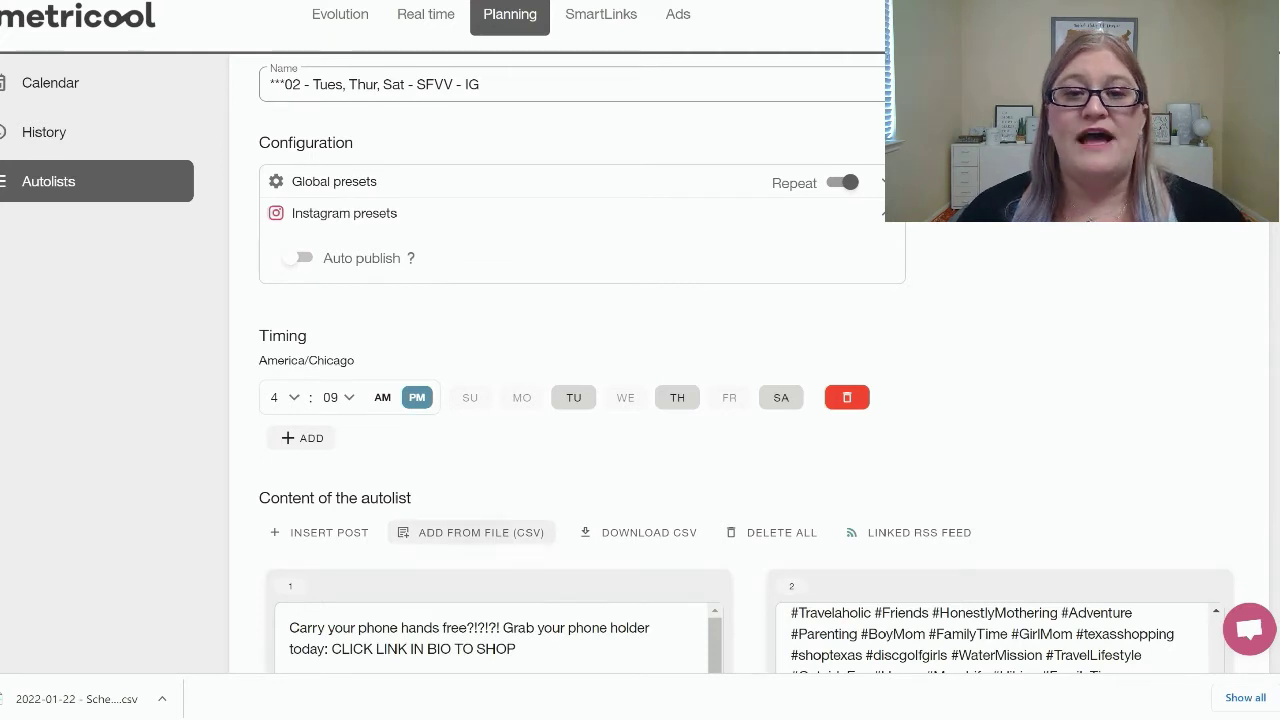
Import posts from '2022-01-22 - Scheduler - ENG - IG (3).csv' into the Add from file preview.
click(471, 532)
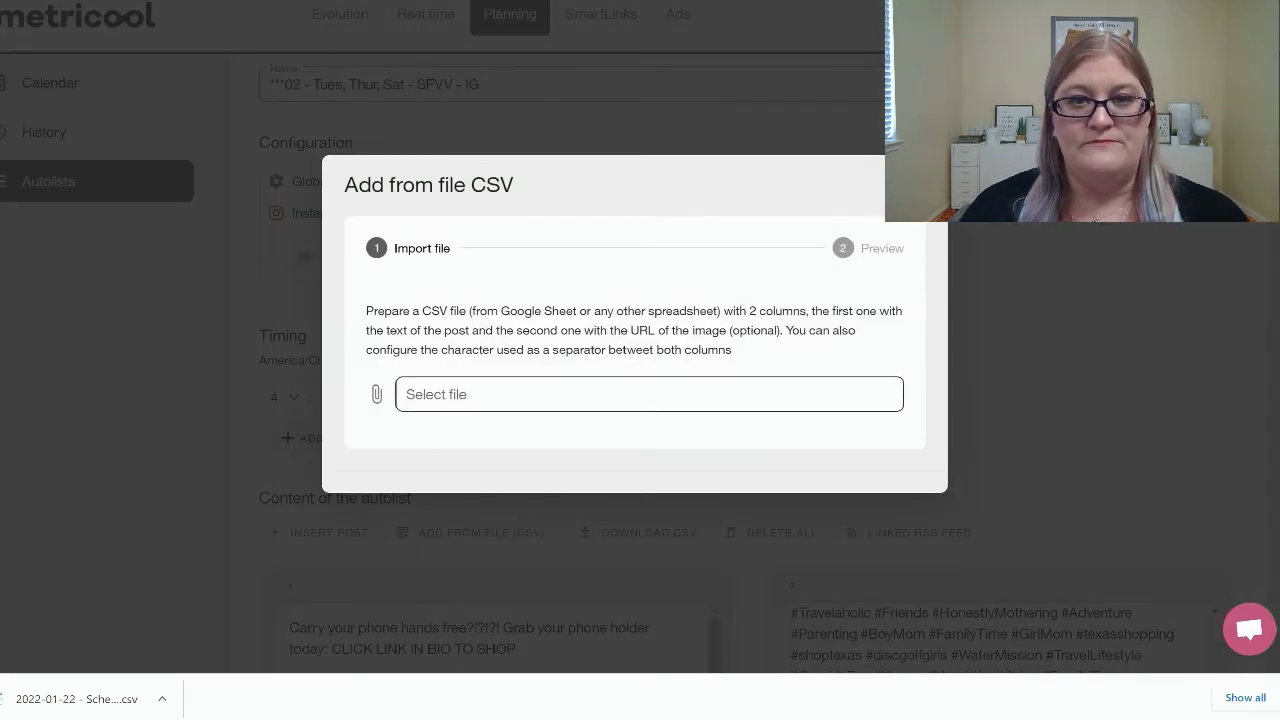
click(450, 394)
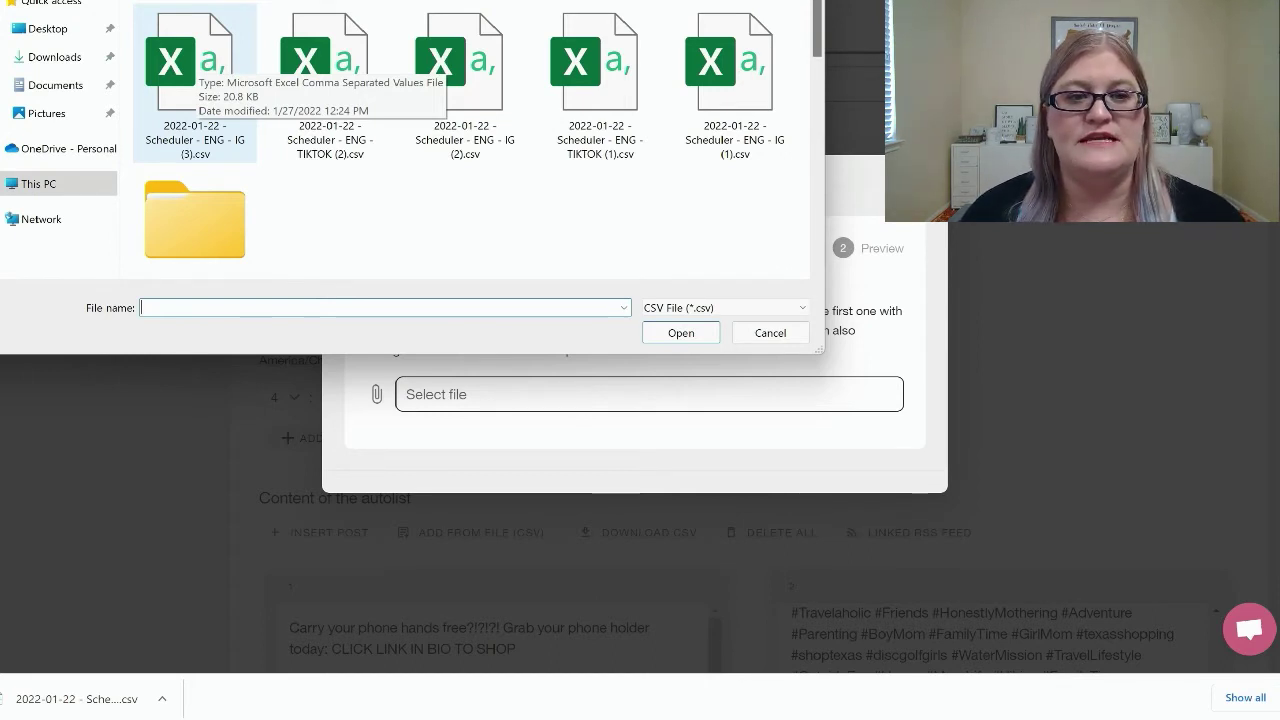
double_click(195, 65)
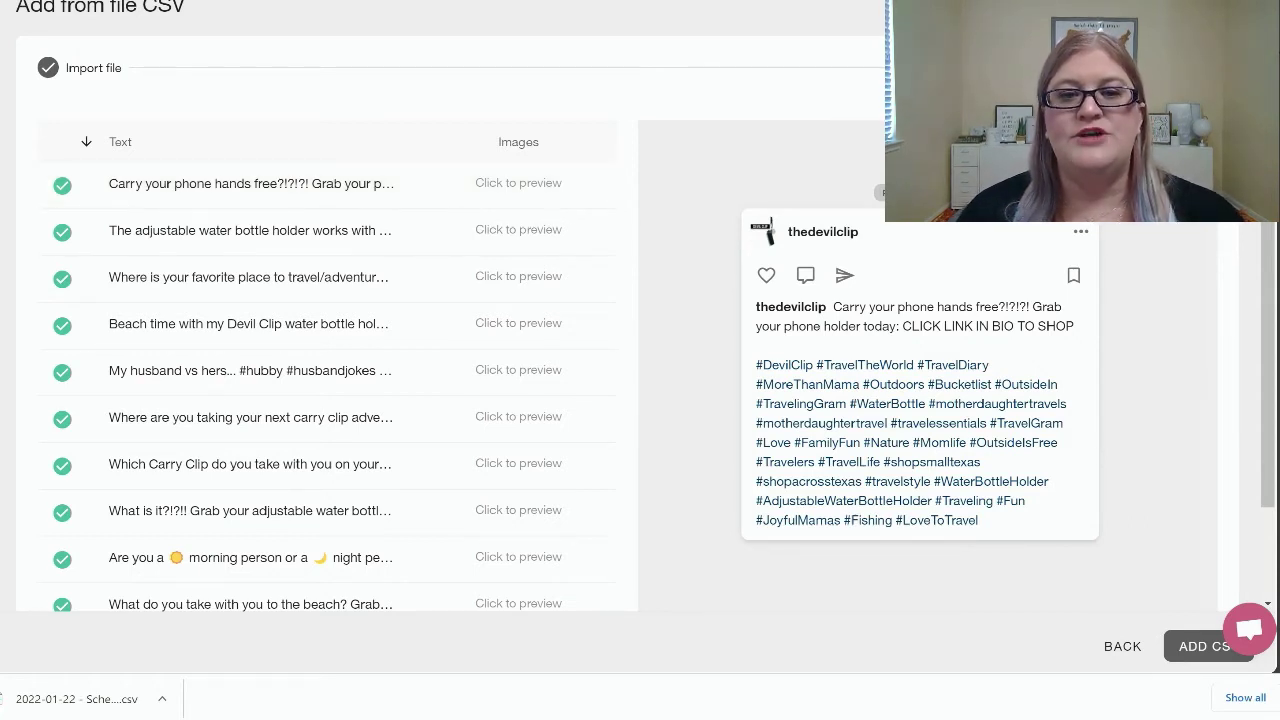
Preview the first imported post's video, then switch to the Google Sheets planner.
click(518, 183)
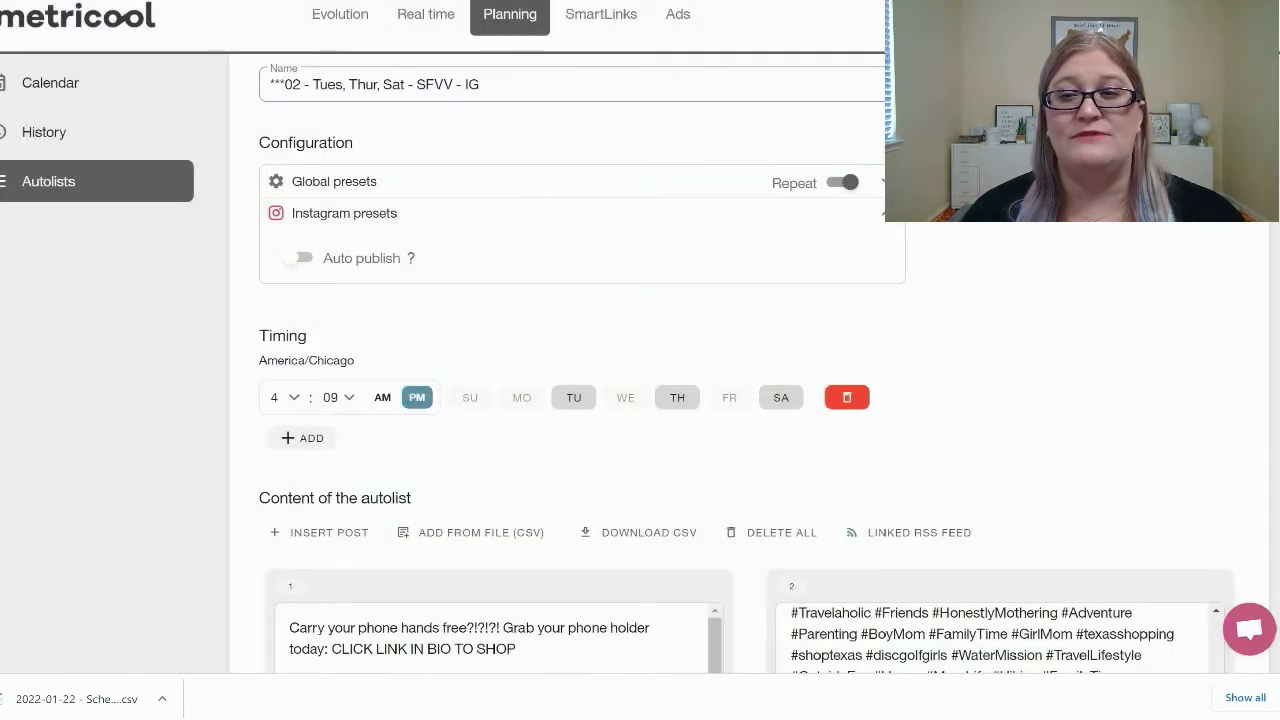
scroll(640, 400, down, 1)
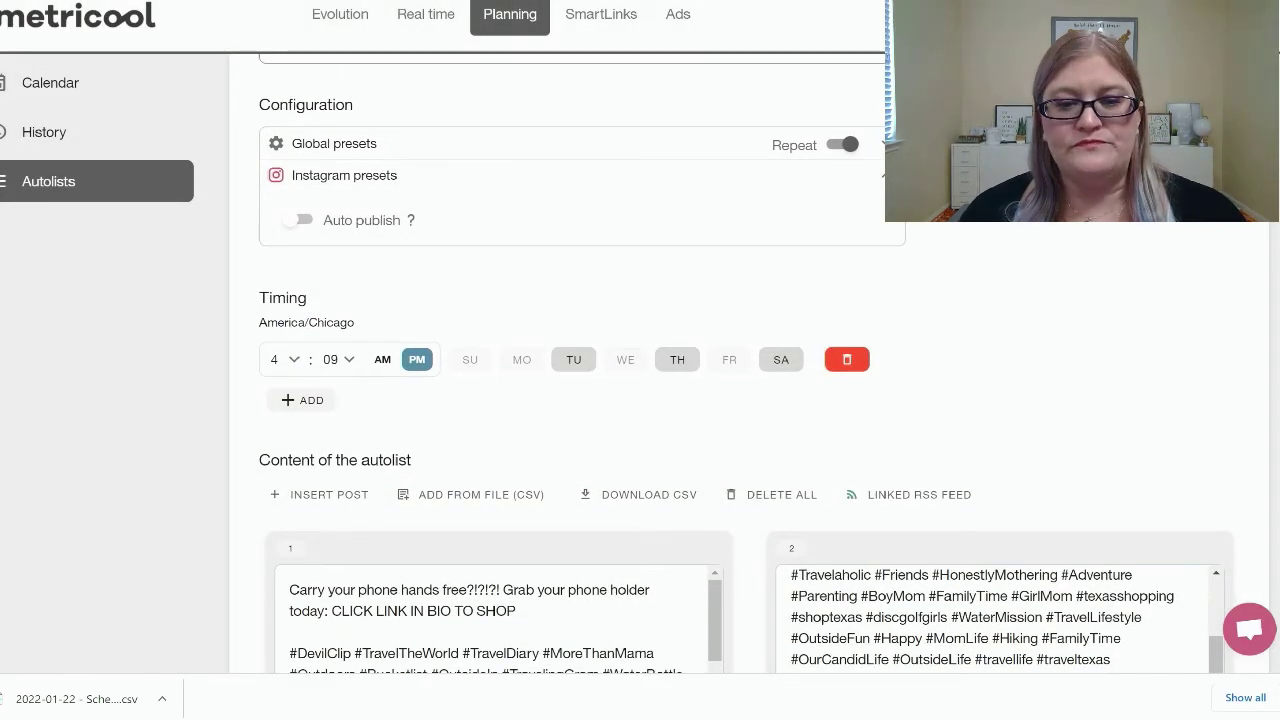
scroll(640, 400, down, 3)
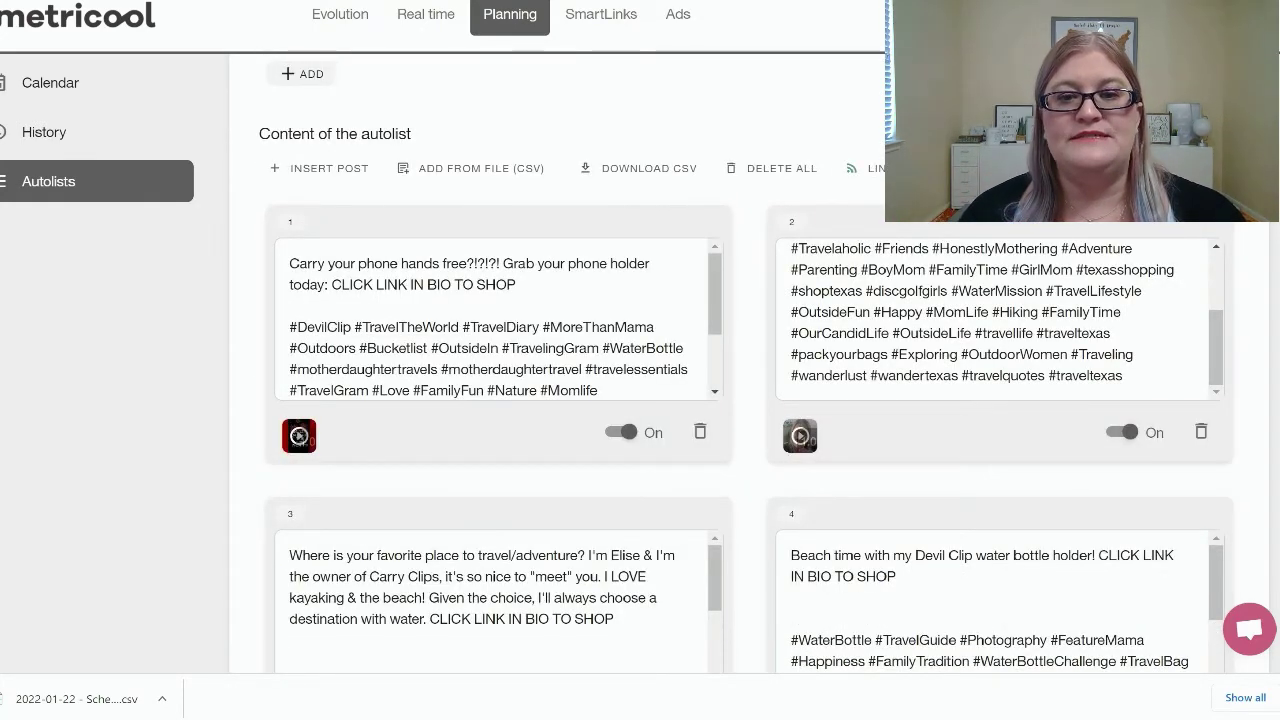
key(ctrl+Tab)
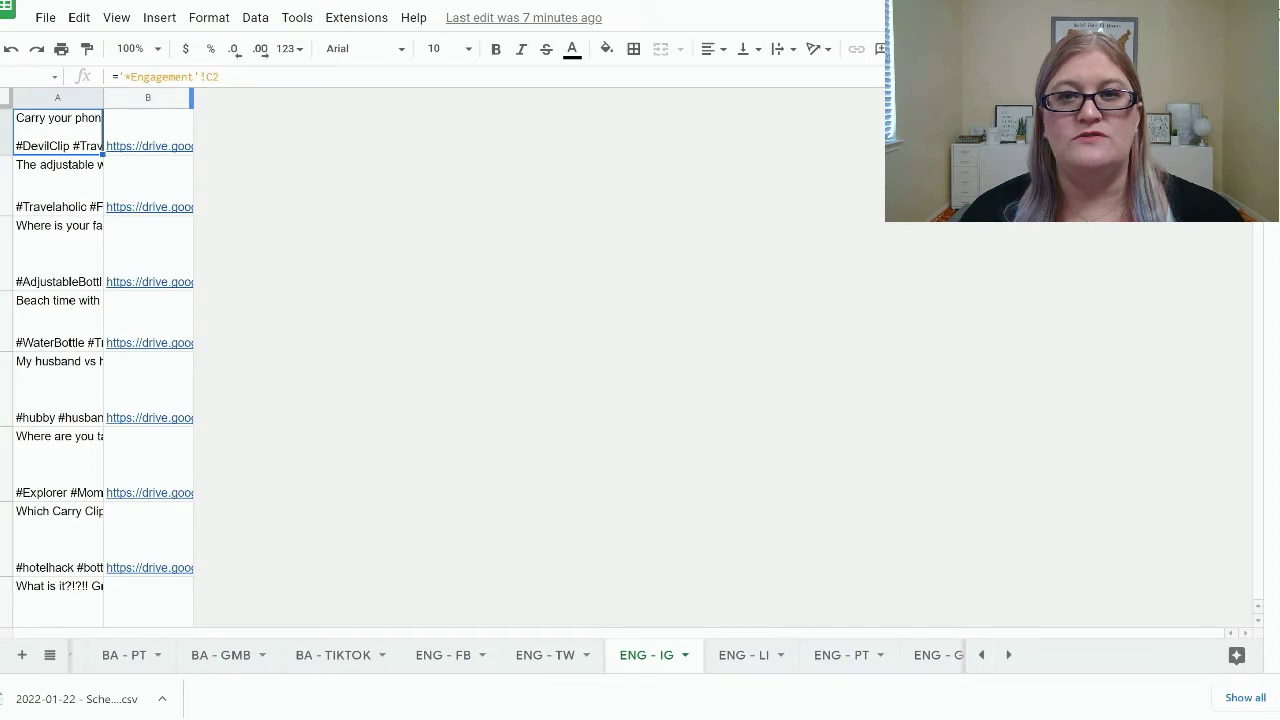
Copy the ENG - IG caption and link columns A–B, then return to the Metricool autolist.
key(shift+Right)
key(ctrl+c)
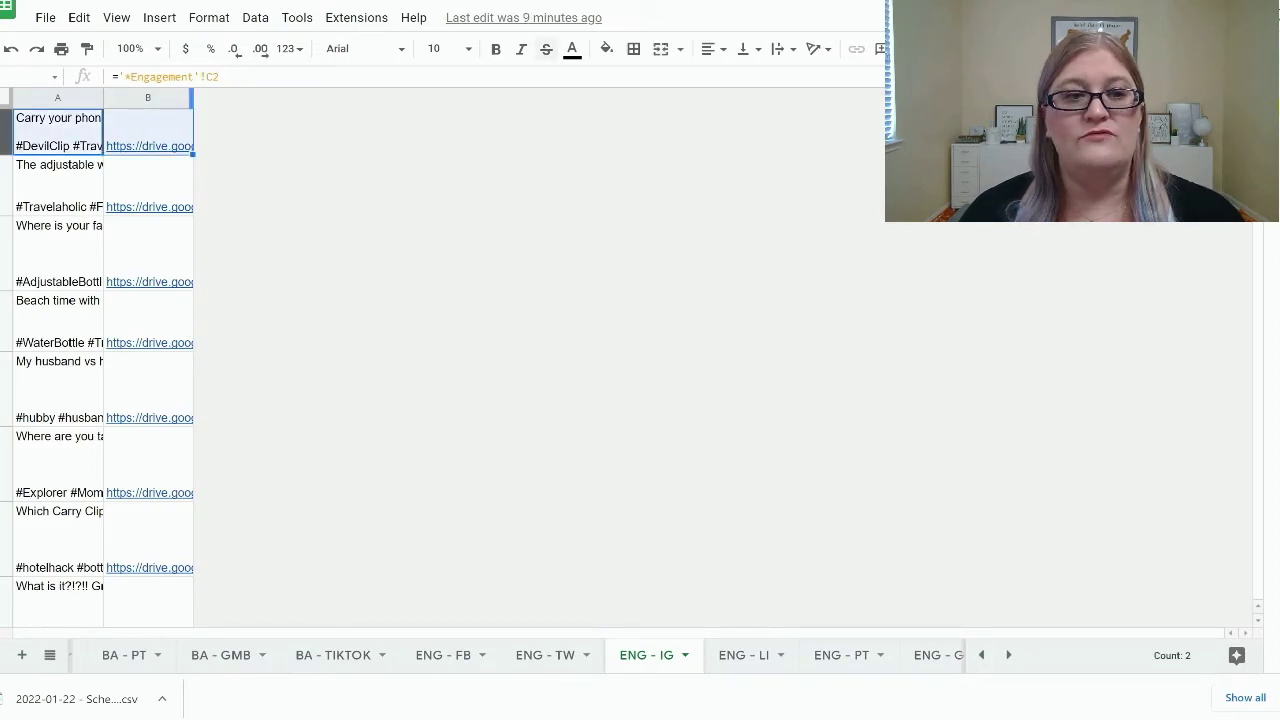
key(ctrl+shift+Tab)
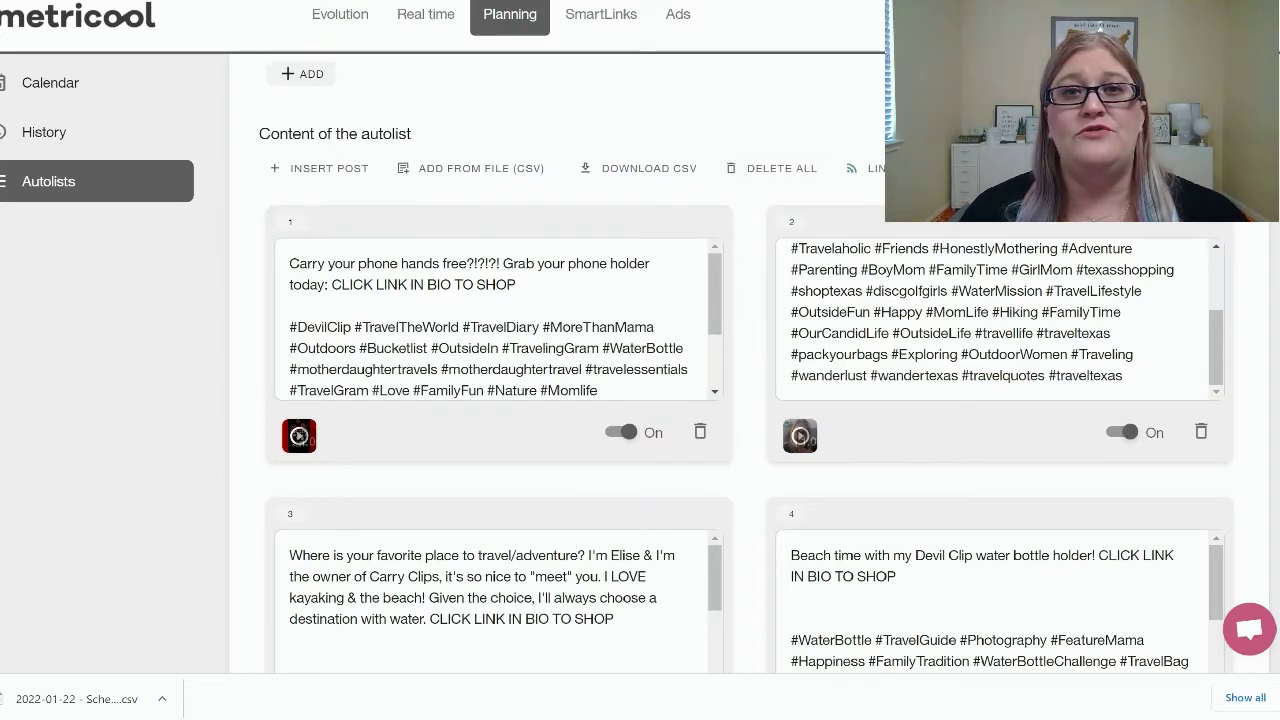
Scroll through the autolist down to post 30, then return to the Autolists overview.
scroll(749, 355, down, 2)
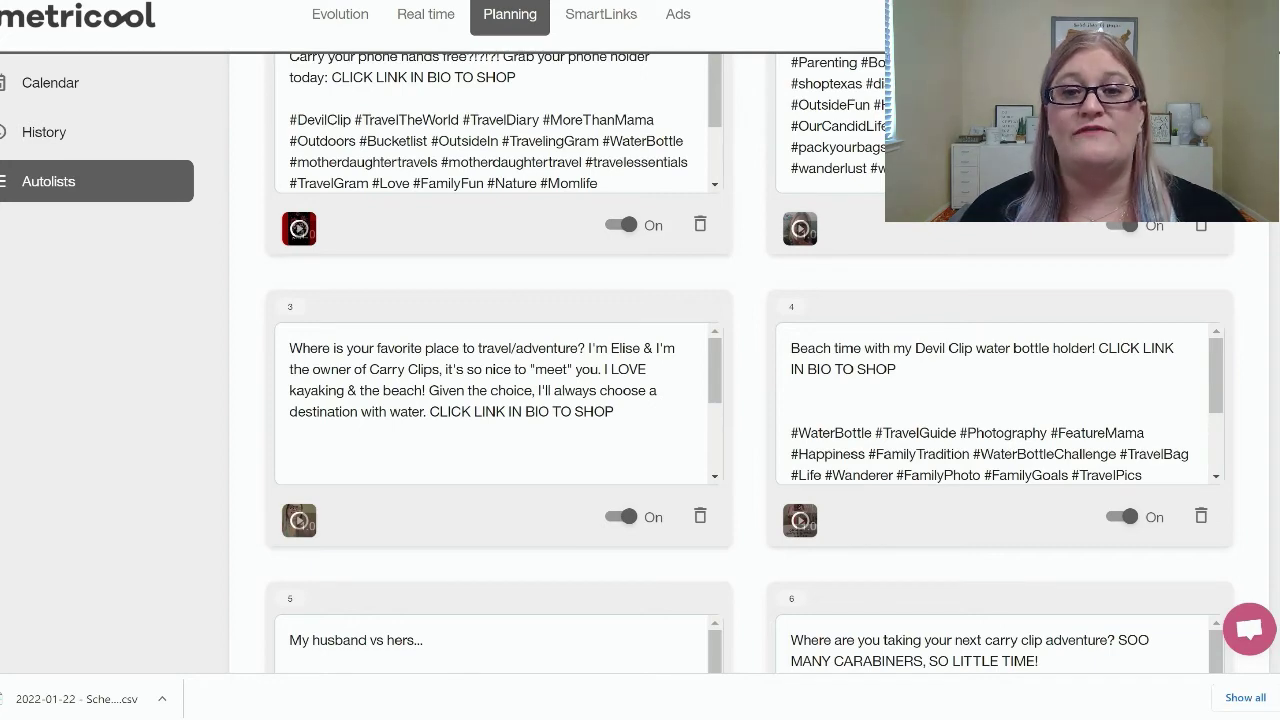
scroll(749, 355, down, 1)
scroll(749, 355, down, 4)
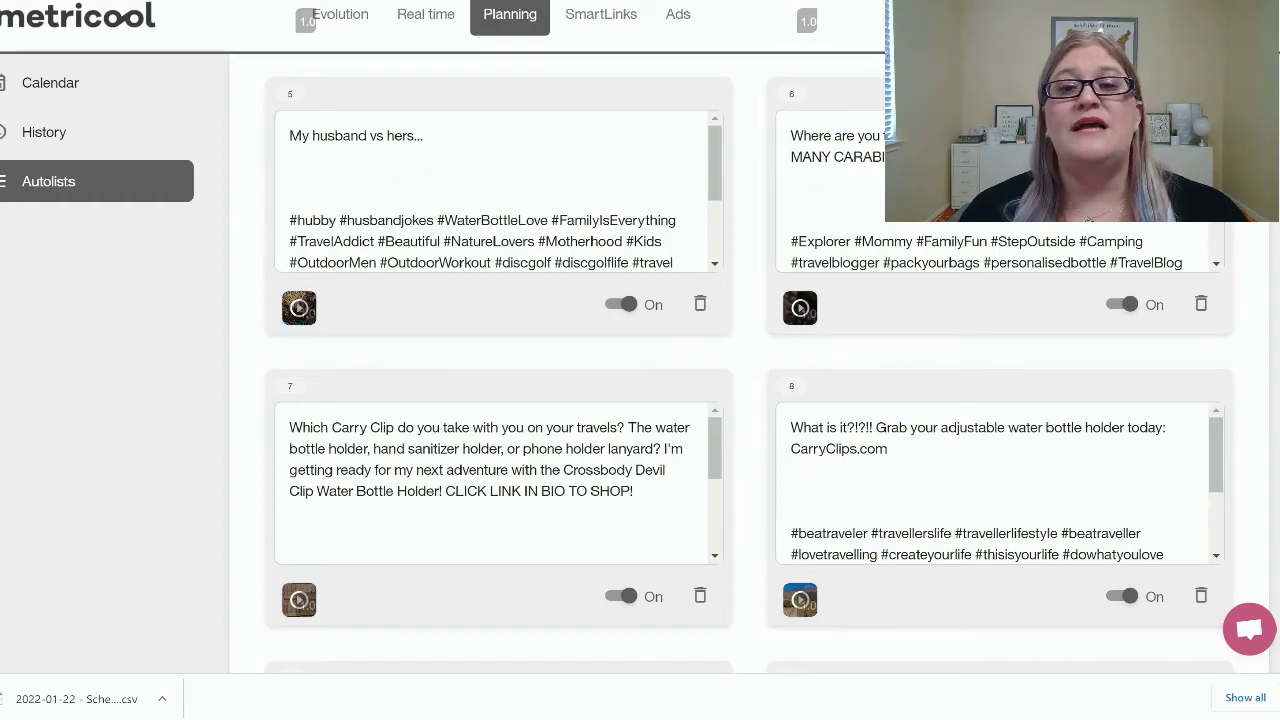
scroll(732, 365, up, 10)
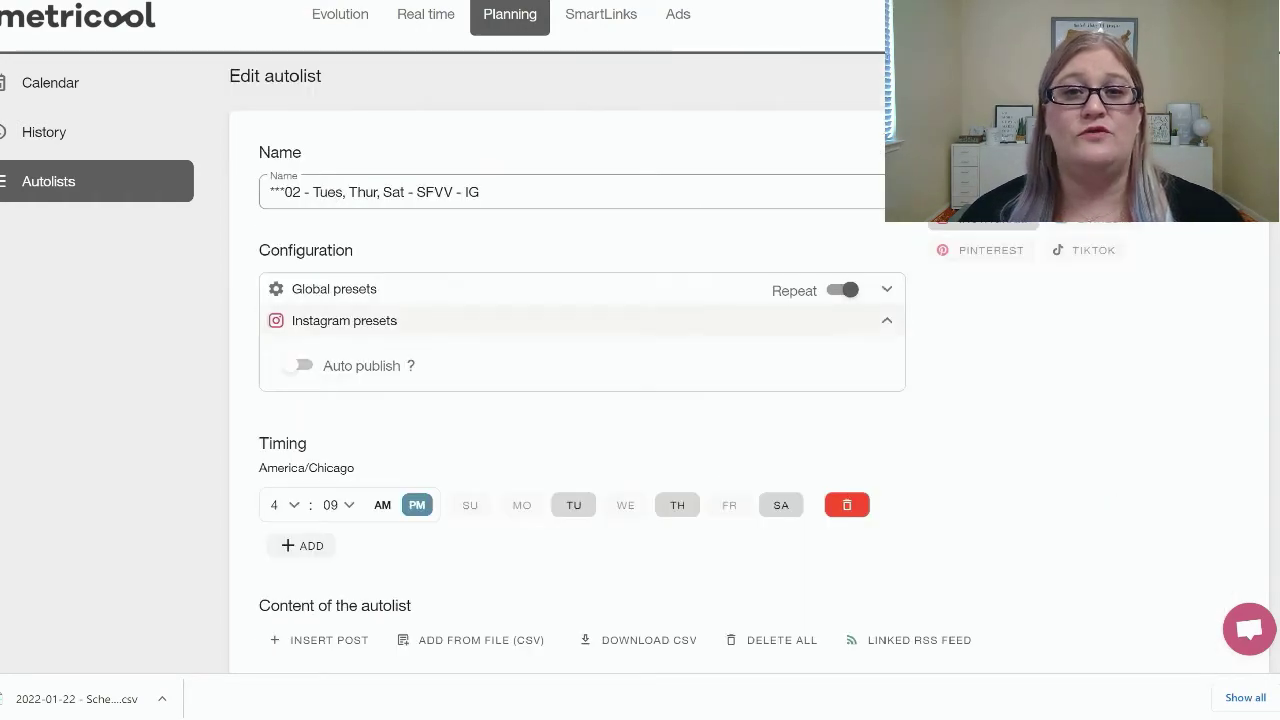
scroll(732, 365, down, 10)
scroll(732, 365, down, 13)
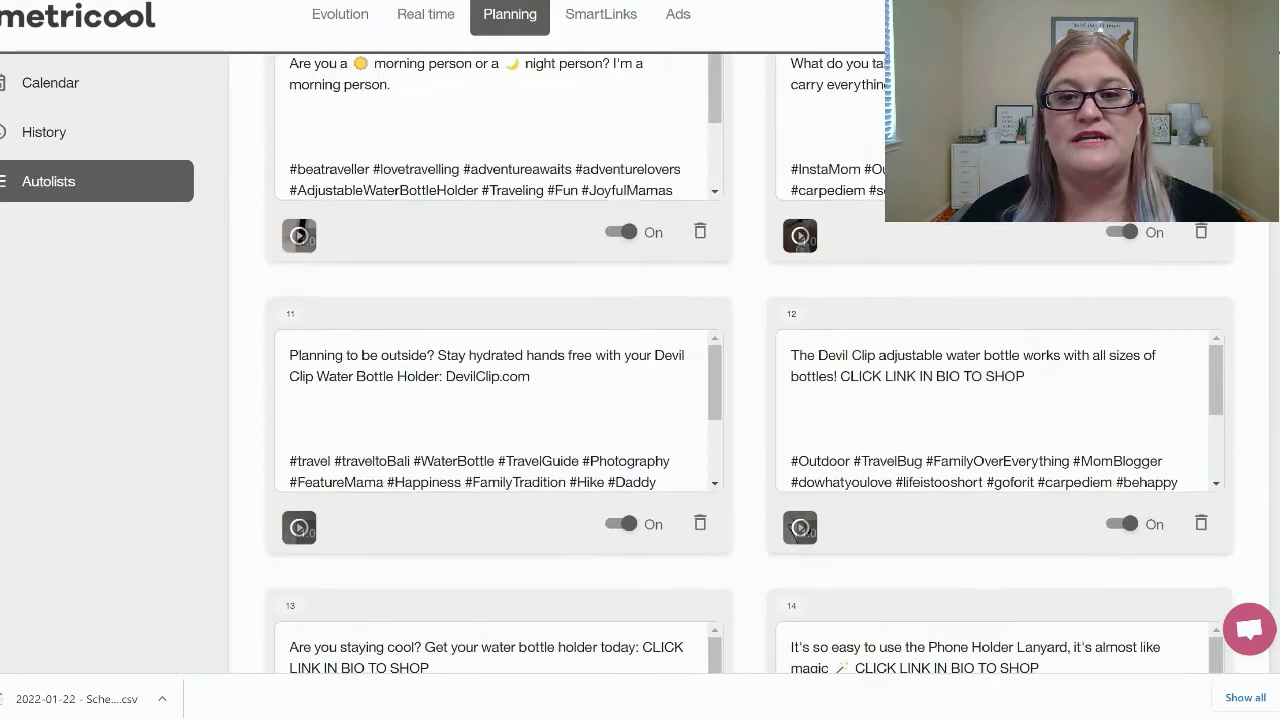
scroll(732, 365, down, 12)
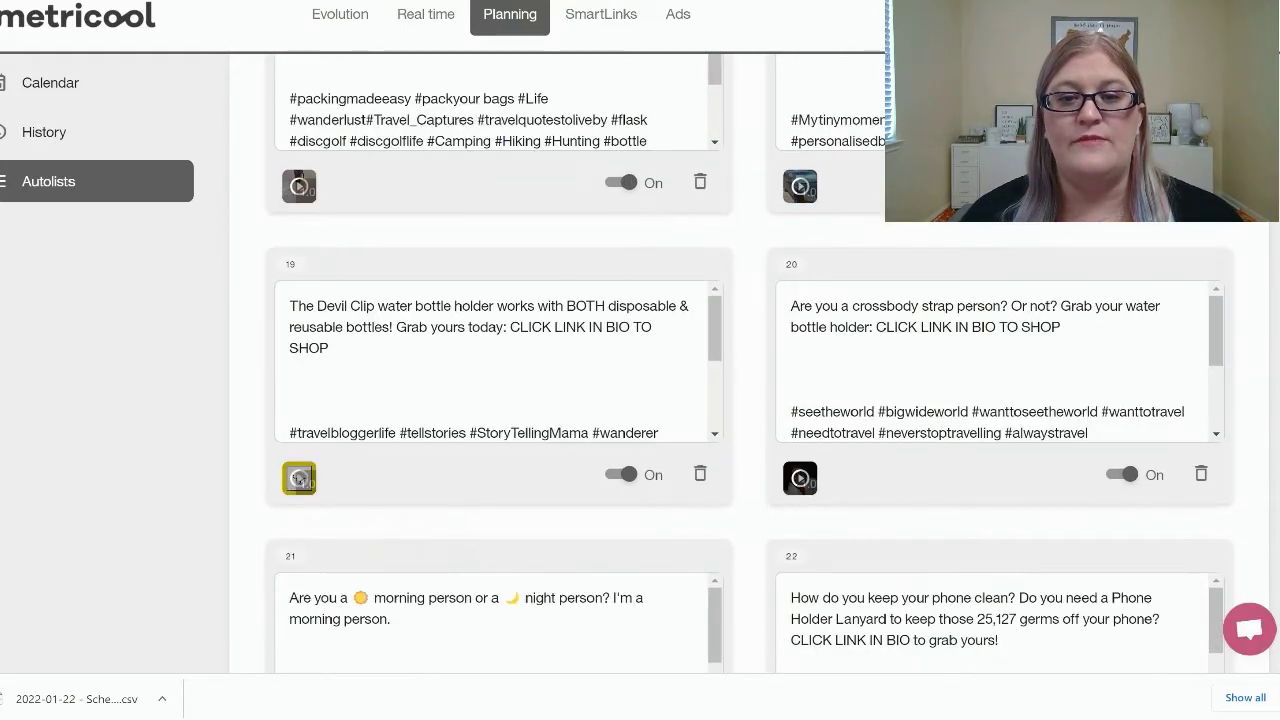
scroll(732, 365, down, 10)
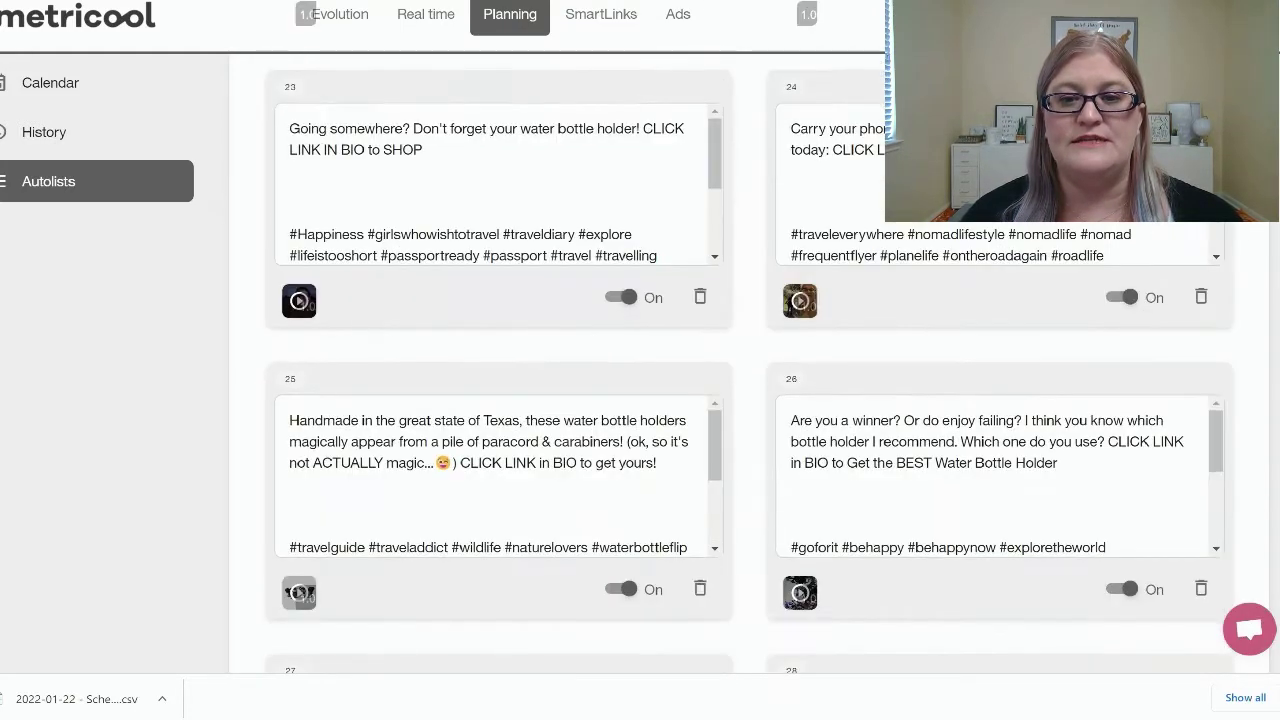
scroll(732, 365, down, 2)
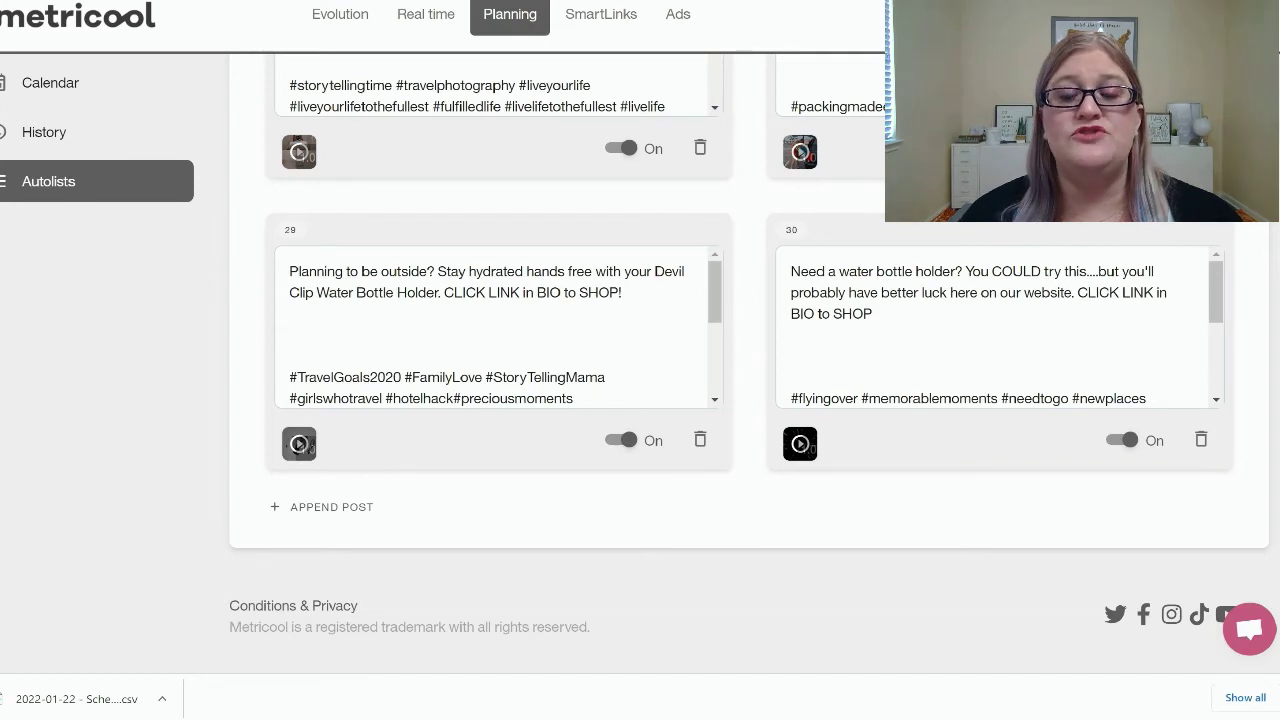
scroll(732, 365, up, 20)
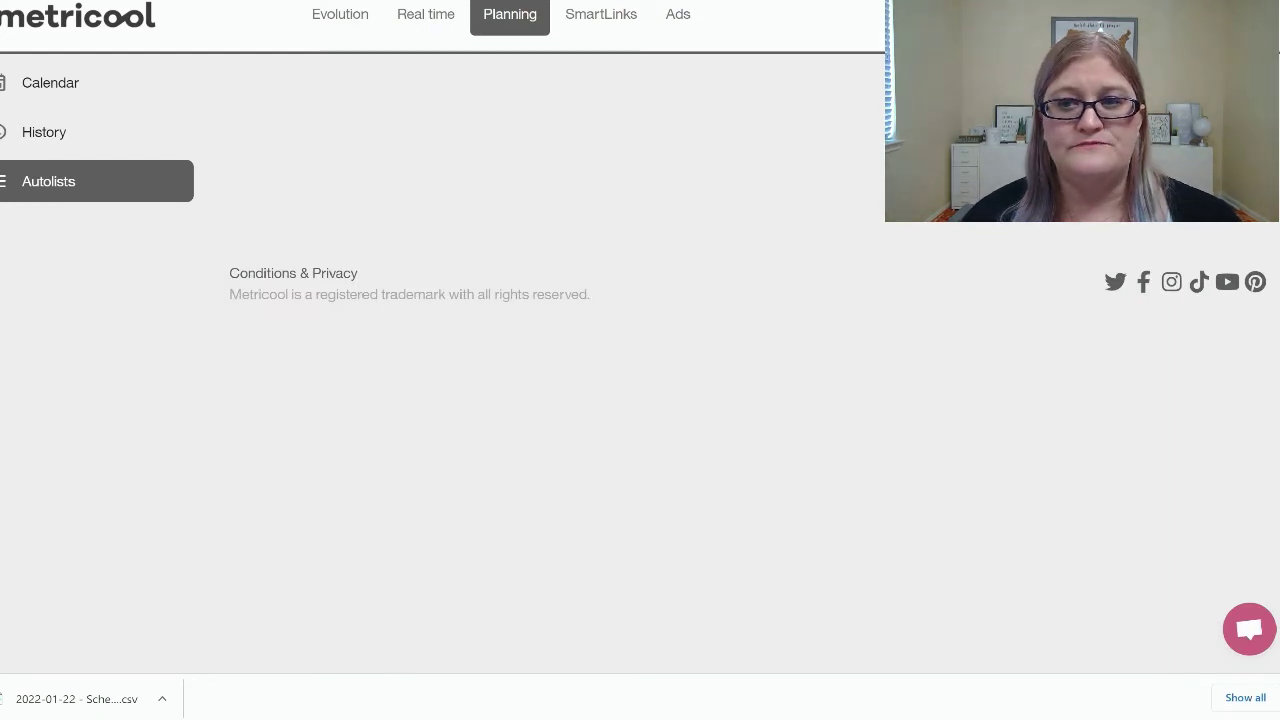
click(342, 17)
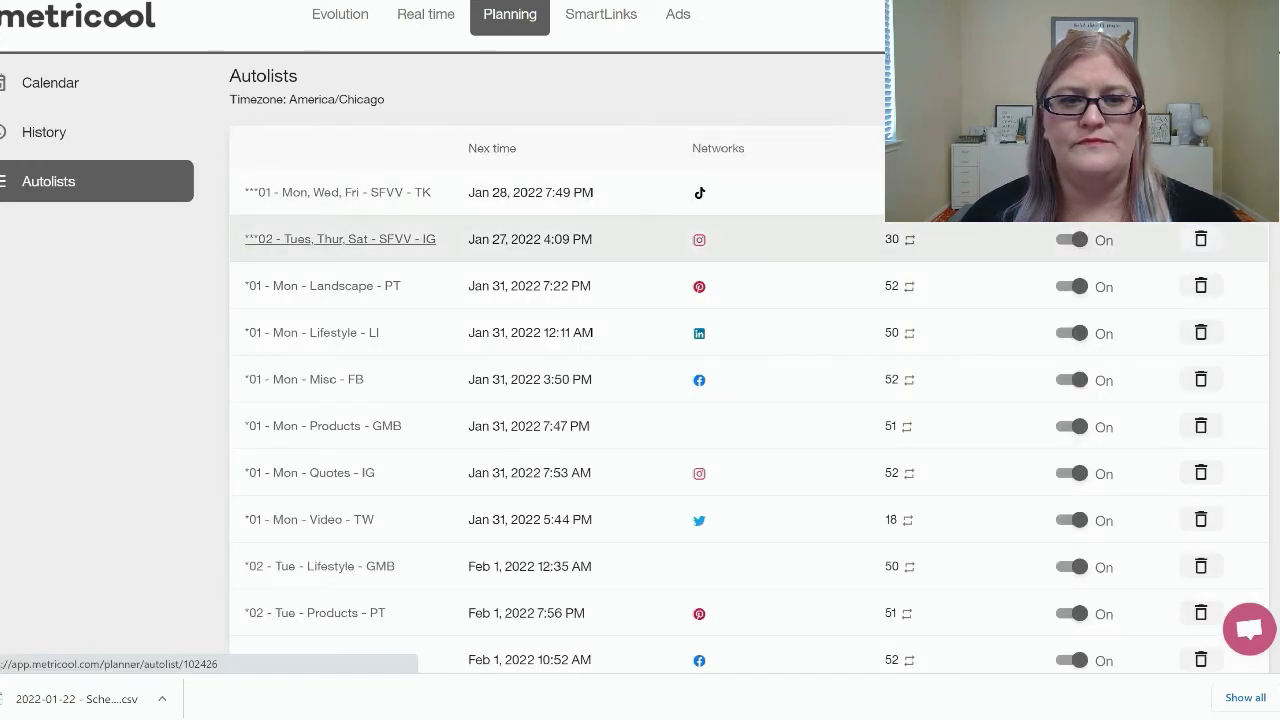
Open the ***02 - Tues, Thur, Sat - SFVV - IG autolist and scroll through its post cards.
click(340, 239)
scroll(640, 400, down, 1)
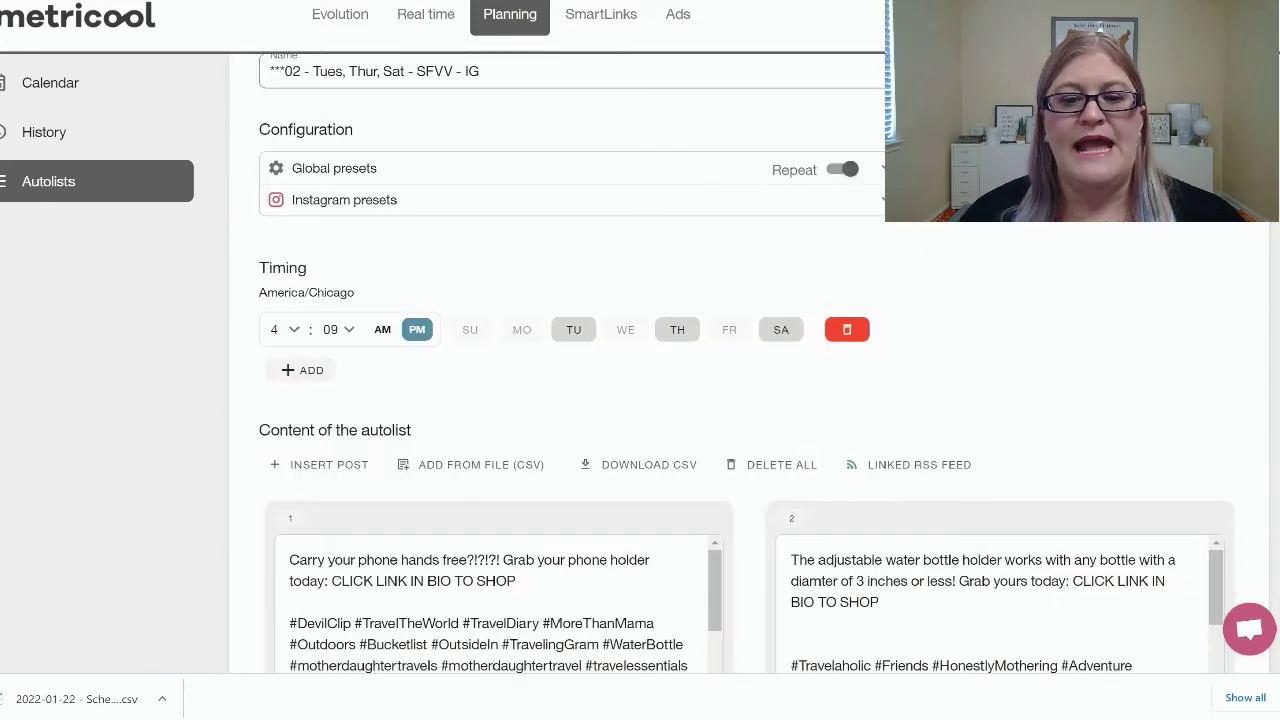
scroll(640, 400, down, 4)
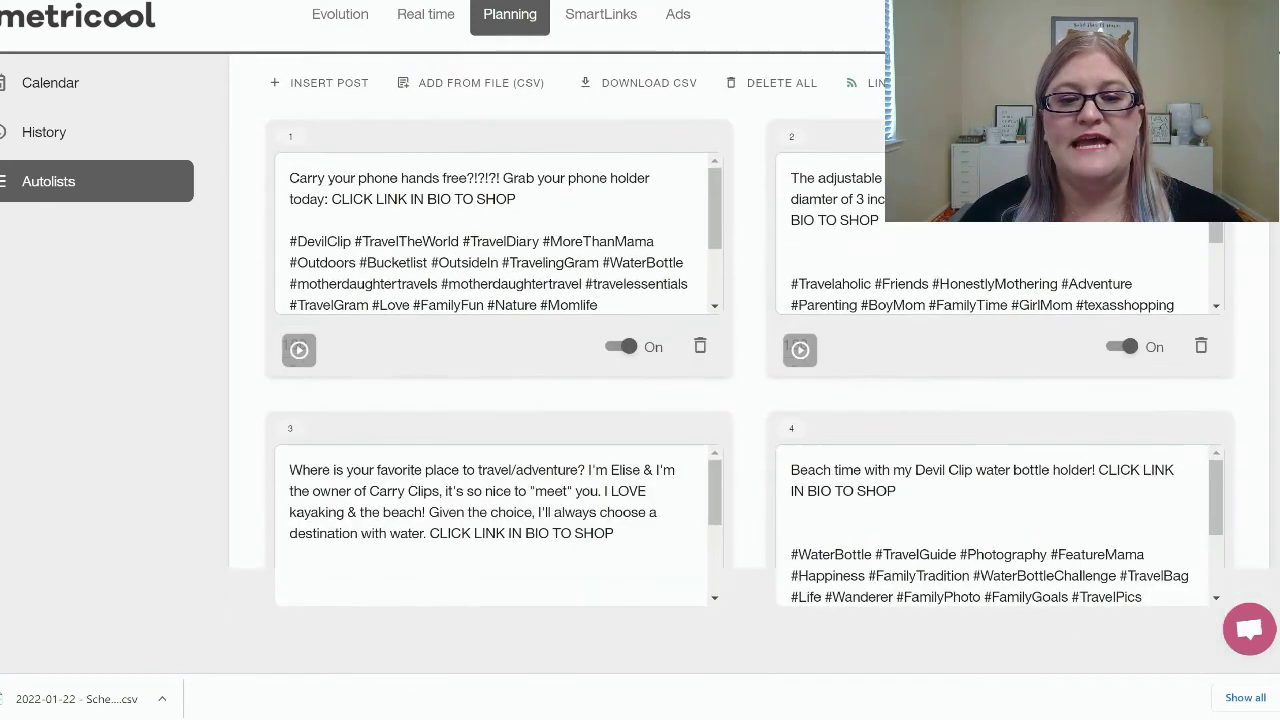
scroll(640, 400, down, 8)
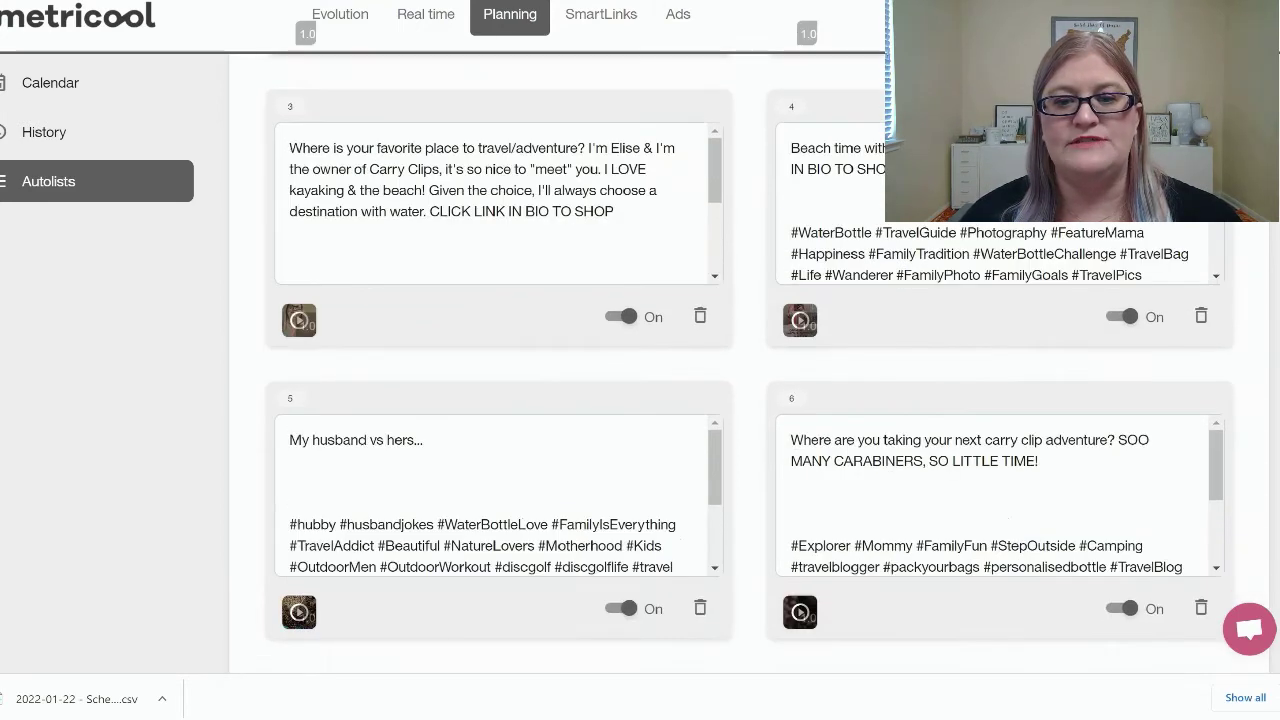
scroll(640, 400, down, 7)
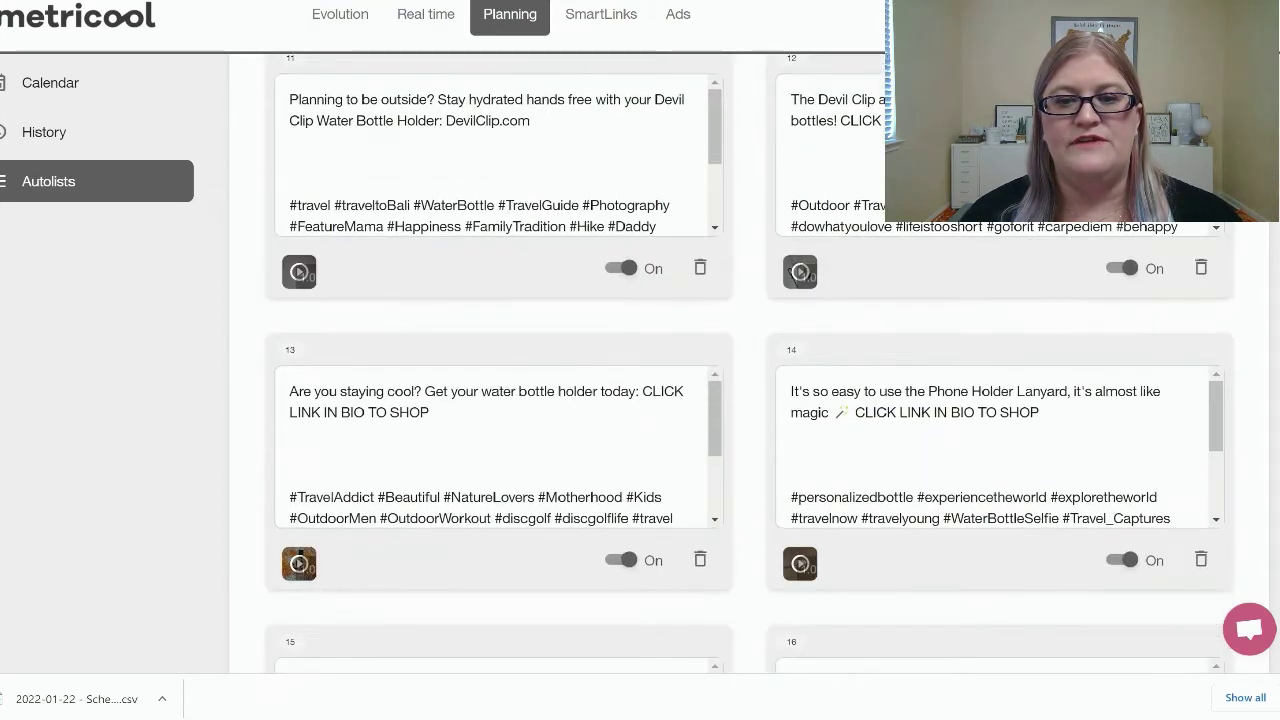
scroll(640, 400, up, 20)
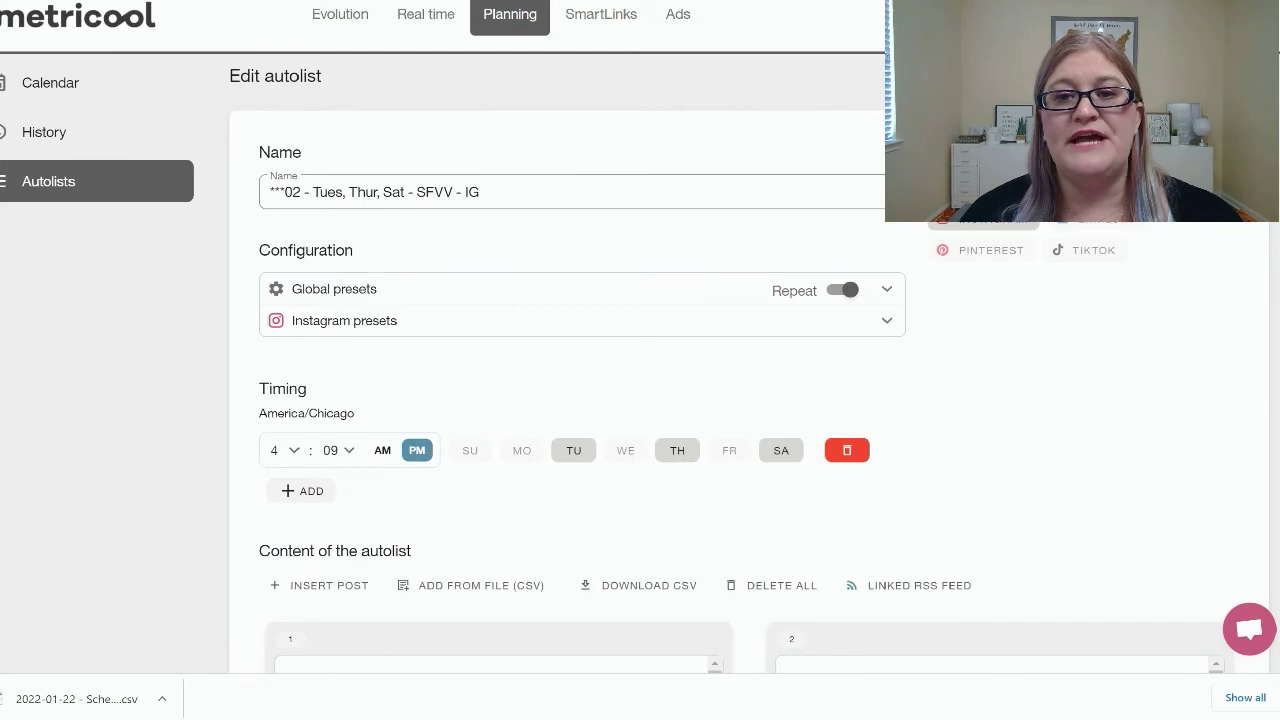